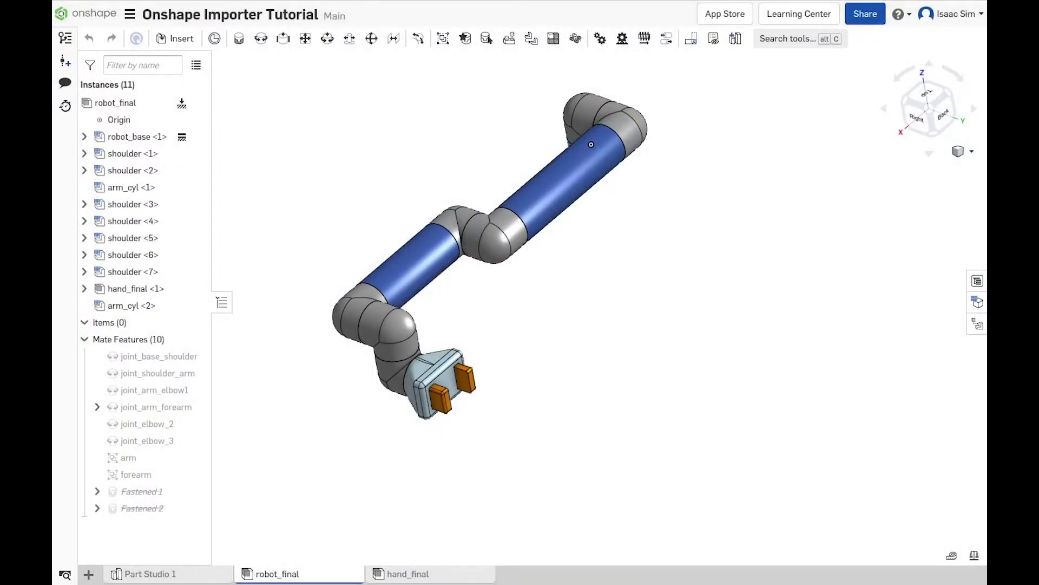
# Switch to Part Studio 1 to see the arm part with its 35 cm extension configuration.
pyautogui.click(198, 575)
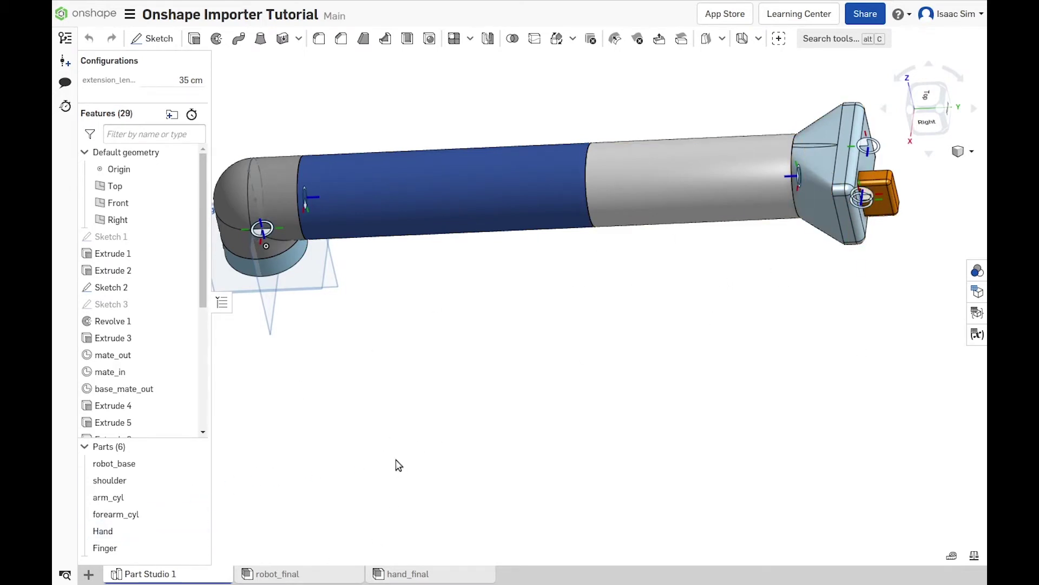
# Create a new assembly and rename it robot_hand.
pyautogui.click(90, 573)
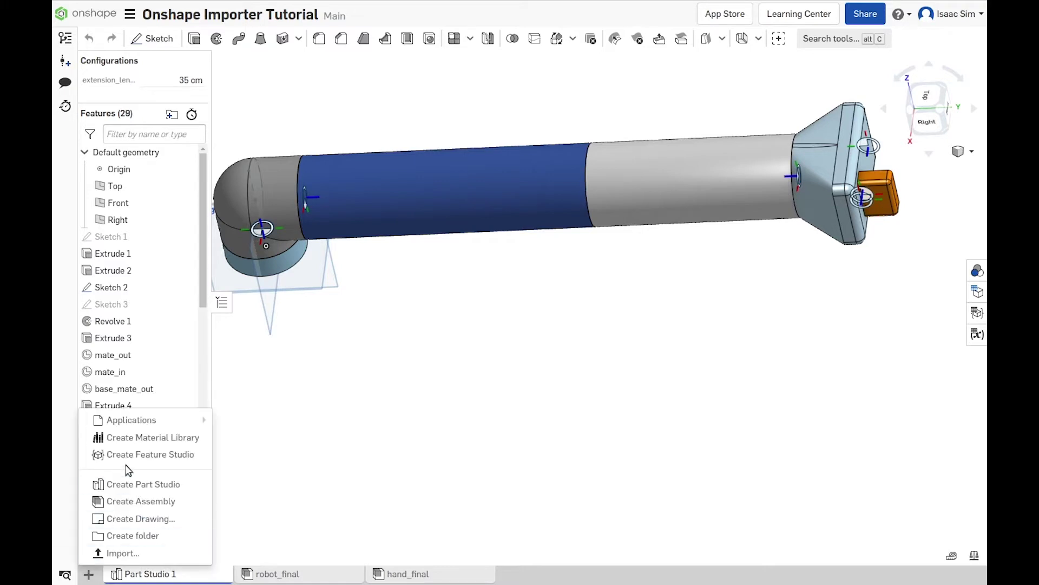
pyautogui.click(135, 500)
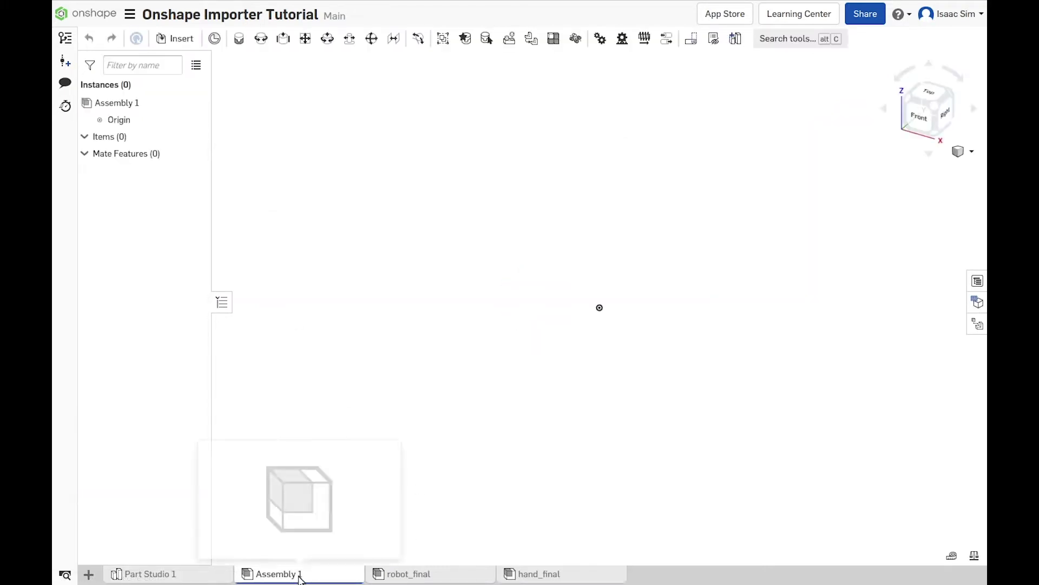
pyautogui.rightClick(302, 575)
pyautogui.click(279, 455)
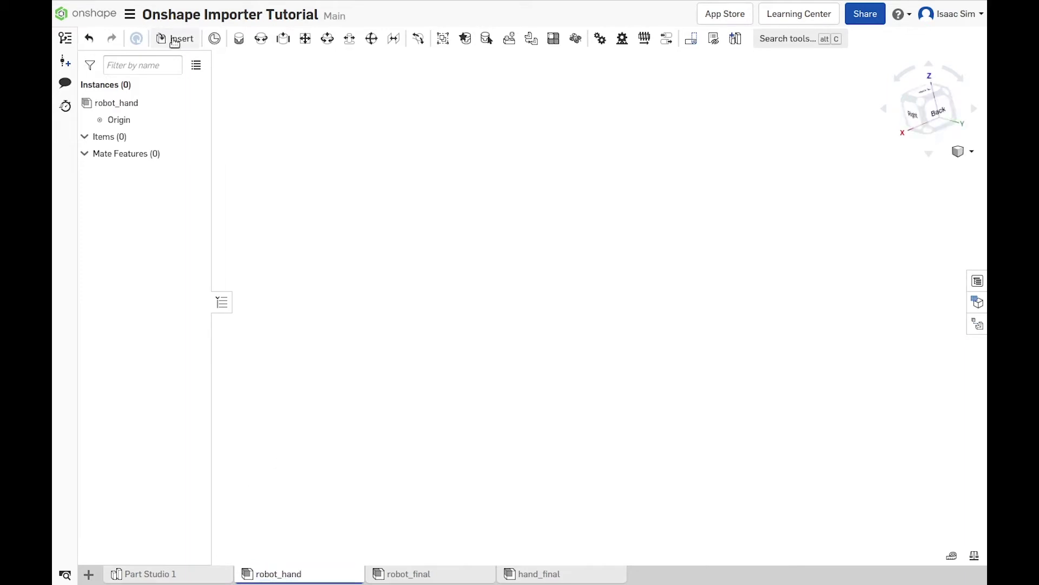
# Insert the Hand and two Finger parts, then fix Hand <1> in place.
pyautogui.click(175, 39)
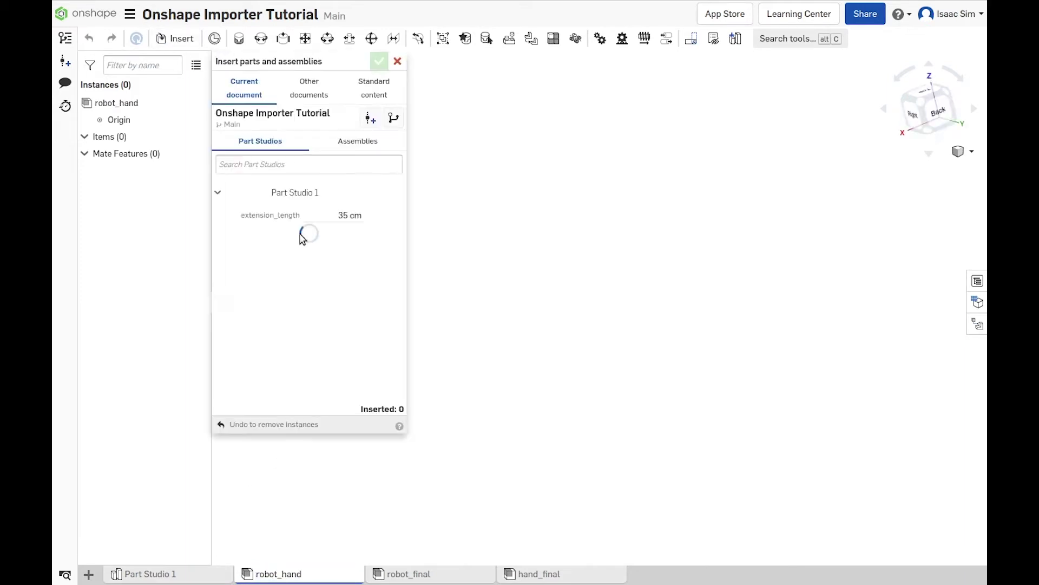
pyautogui.click(260, 343)
pyautogui.click(285, 298)
pyautogui.click(285, 295)
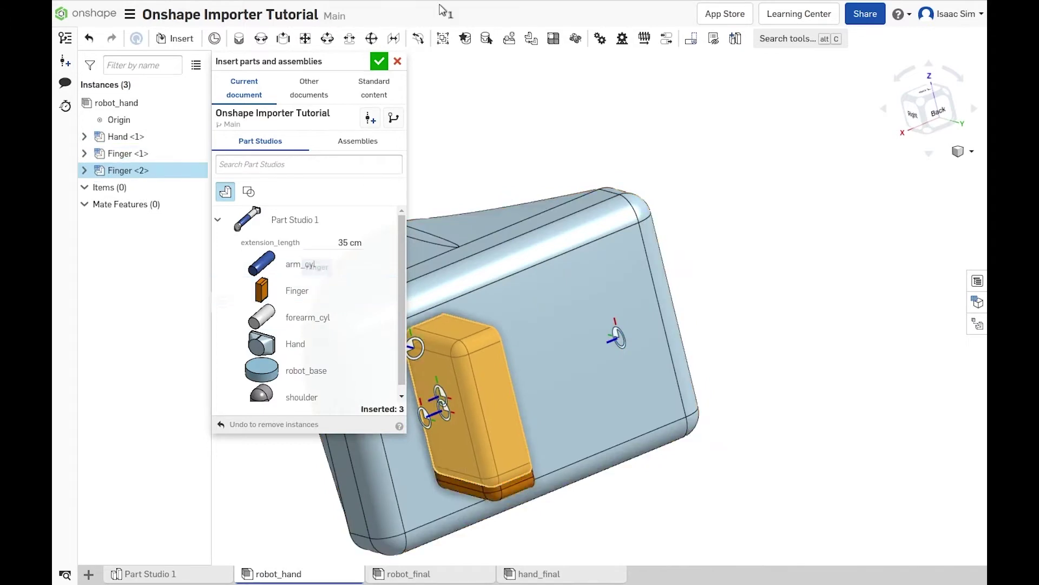
pyautogui.click(377, 64)
pyautogui.rightClick(162, 139)
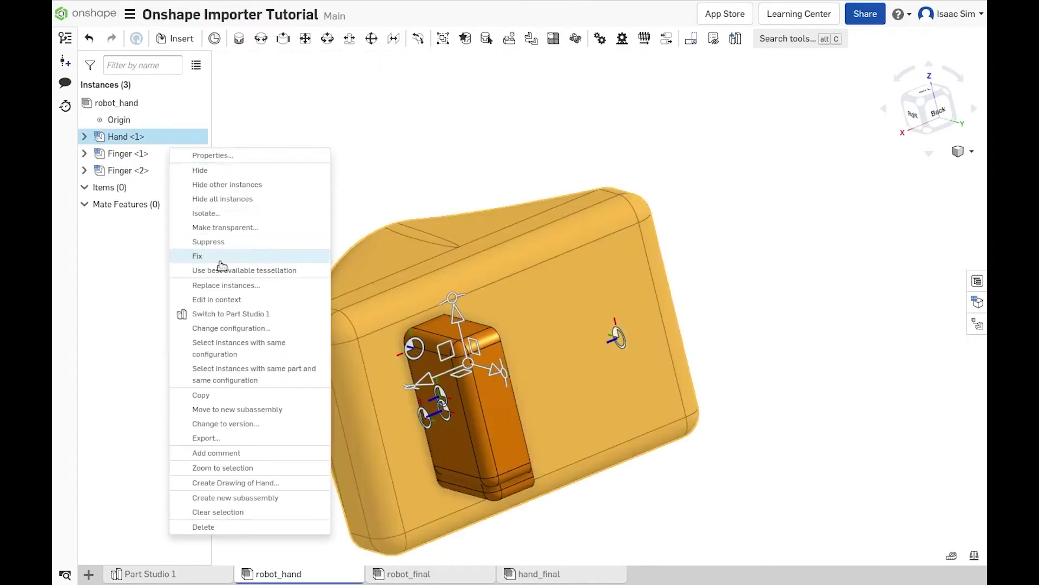
pyautogui.click(222, 258)
# Select the Hand's con_finger_A connector and Finger <1>'s con_finger connector.
pyautogui.click(84, 137)
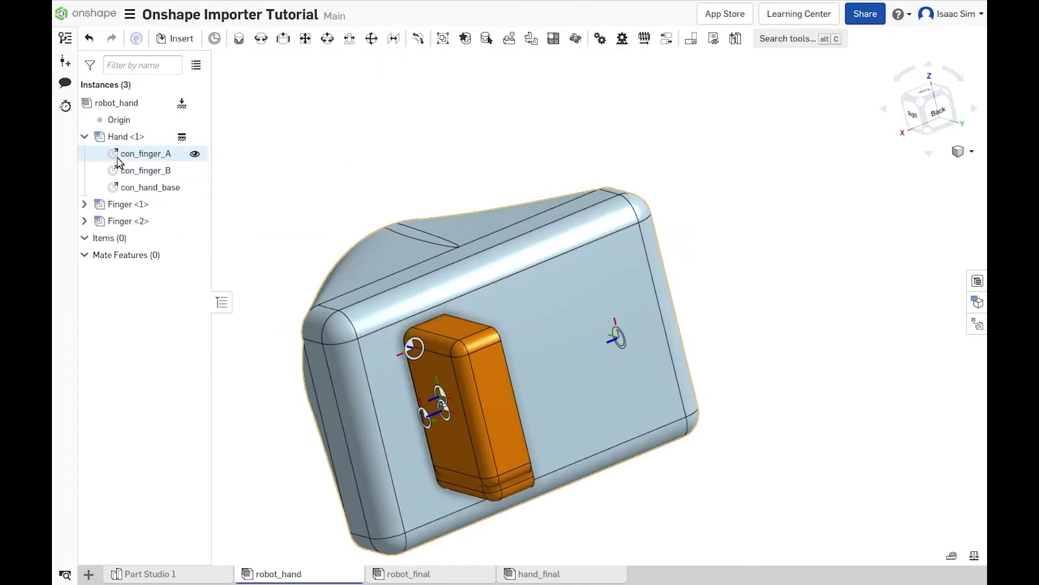
pyautogui.click(142, 153)
pyautogui.click(85, 204)
pyautogui.click(125, 221)
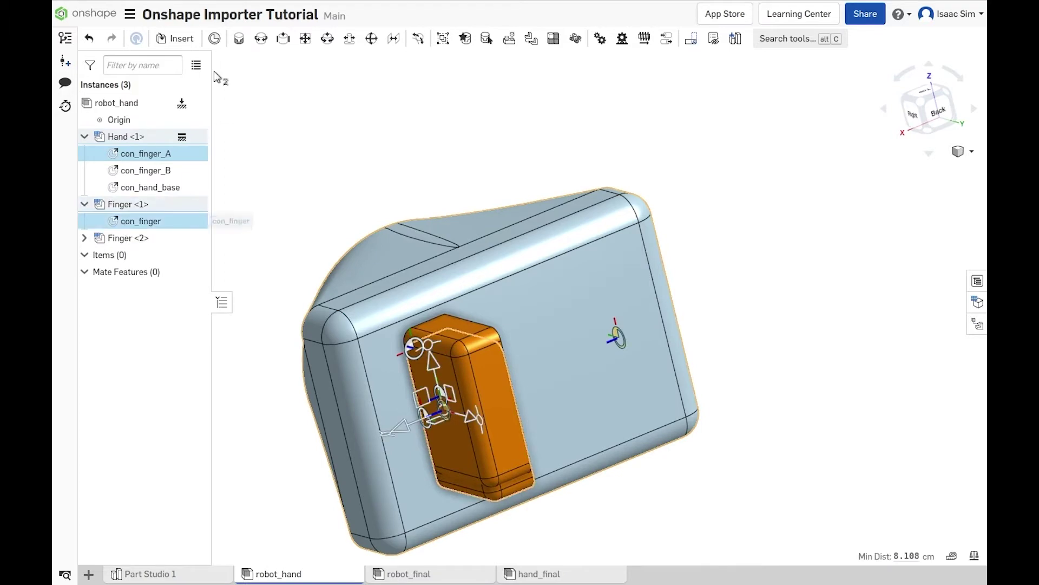
# Slider-mate Finger <1> to con_finger_A, flipped and reoriented to stand out of the hand.
pyautogui.click(284, 38)
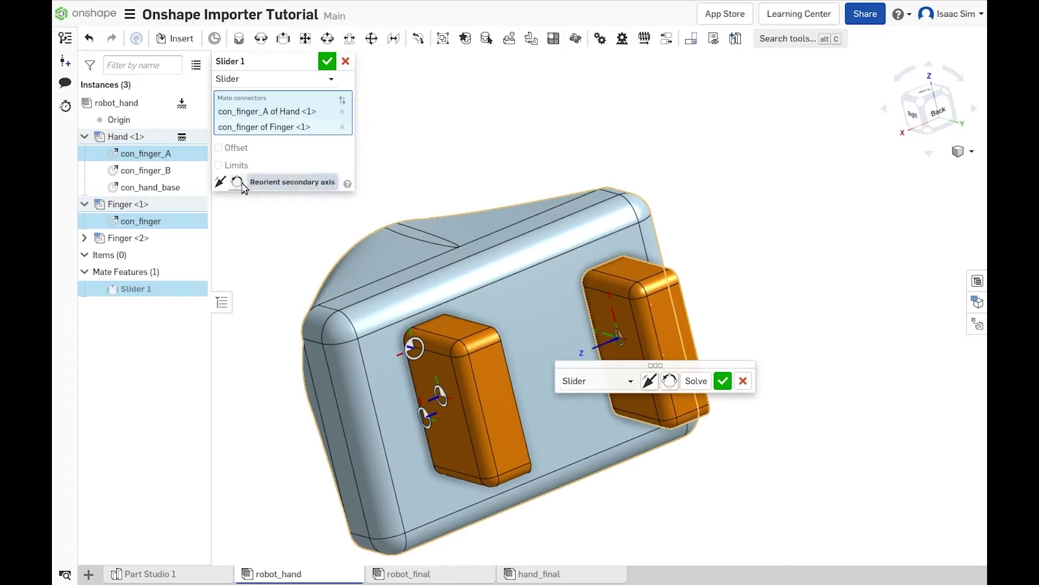
pyautogui.click(220, 182)
pyautogui.click(237, 183)
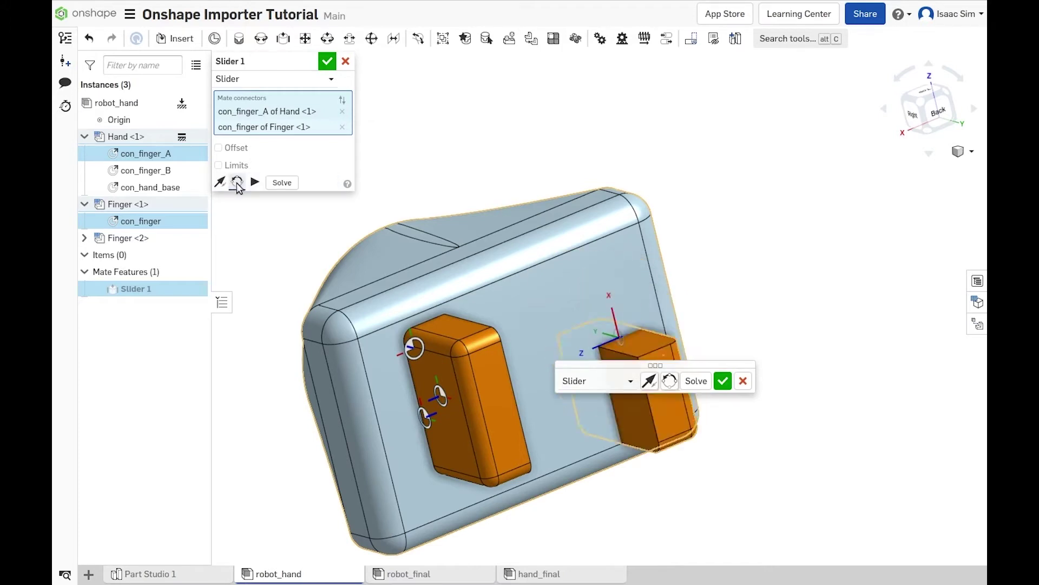
pyautogui.click(327, 62)
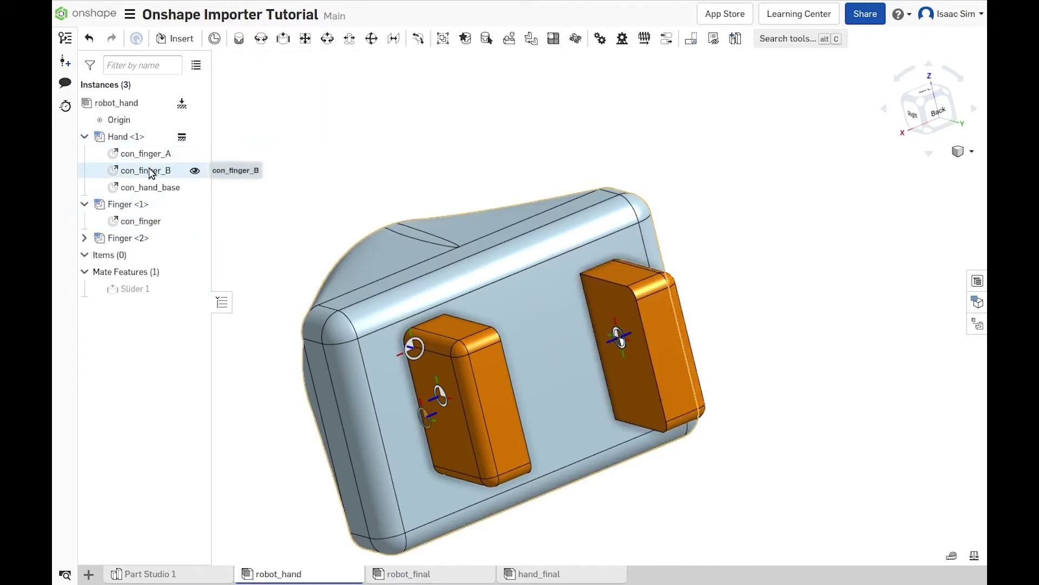
# Slider-mate Finger <2>'s con_finger to the Hand's con_finger_B connector.
pyautogui.click(145, 170)
pyautogui.click(84, 237)
pyautogui.click(126, 250)
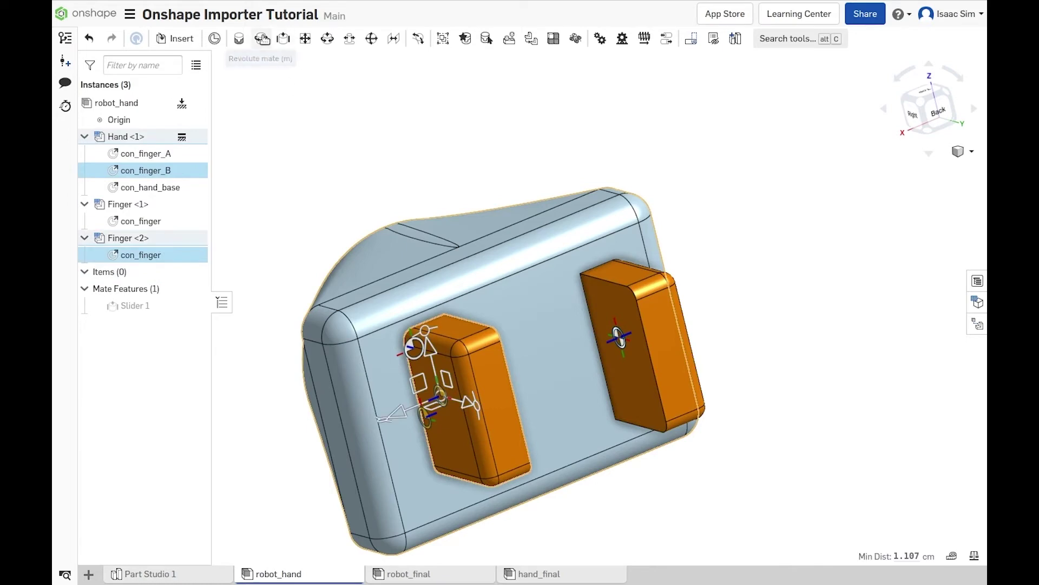
pyautogui.click(283, 37)
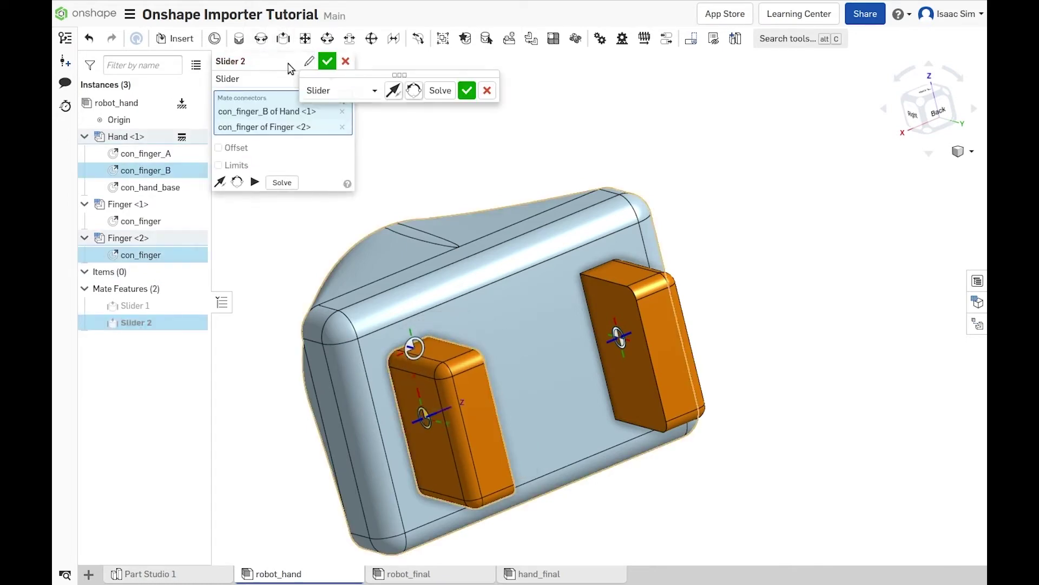
pyautogui.click(328, 63)
pyautogui.doubleClick(128, 307)
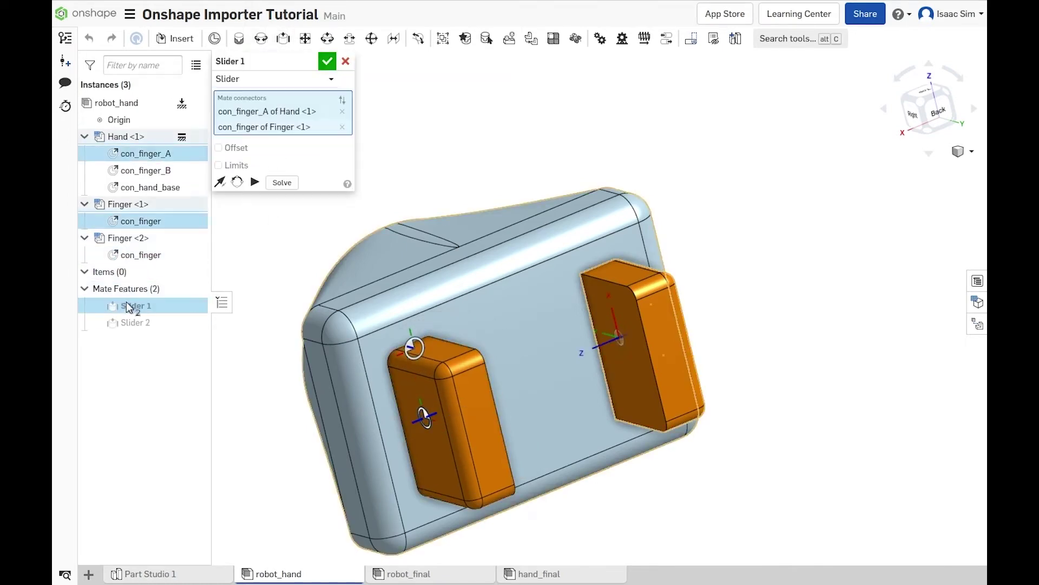
# Enable Slider 1 limits with minimum 0 and maximum 3.5 cm.
pyautogui.click(232, 165)
pyautogui.click(302, 183)
pyautogui.write('0')
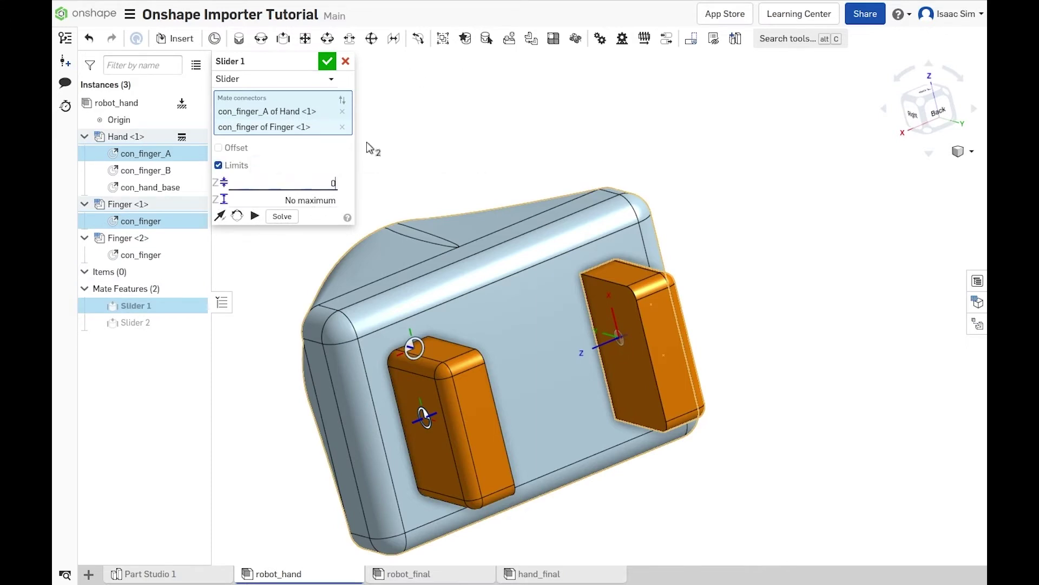
pyautogui.click(290, 199)
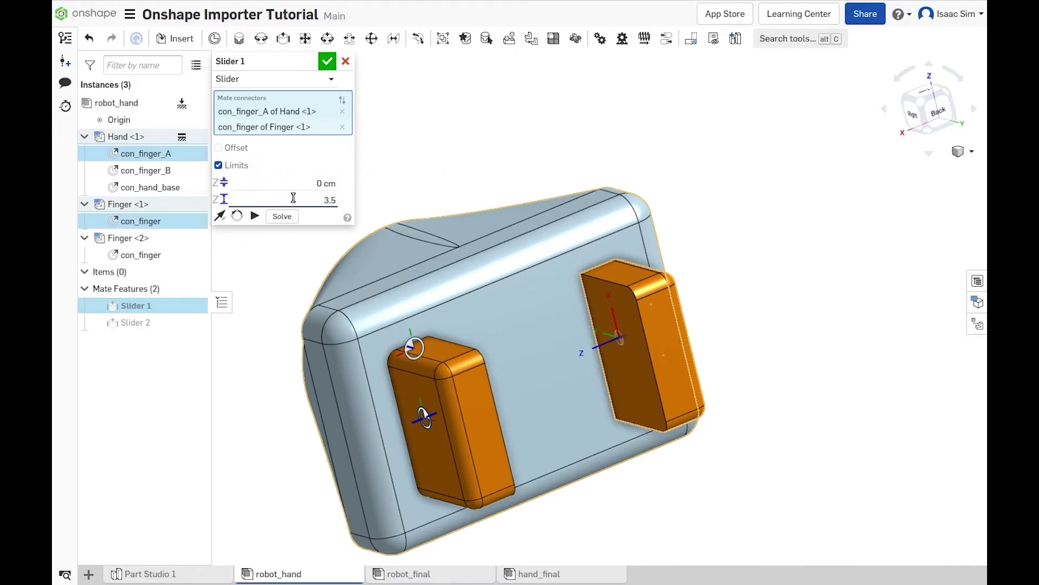
pyautogui.write('3.5 cm')
pyautogui.press('Return')
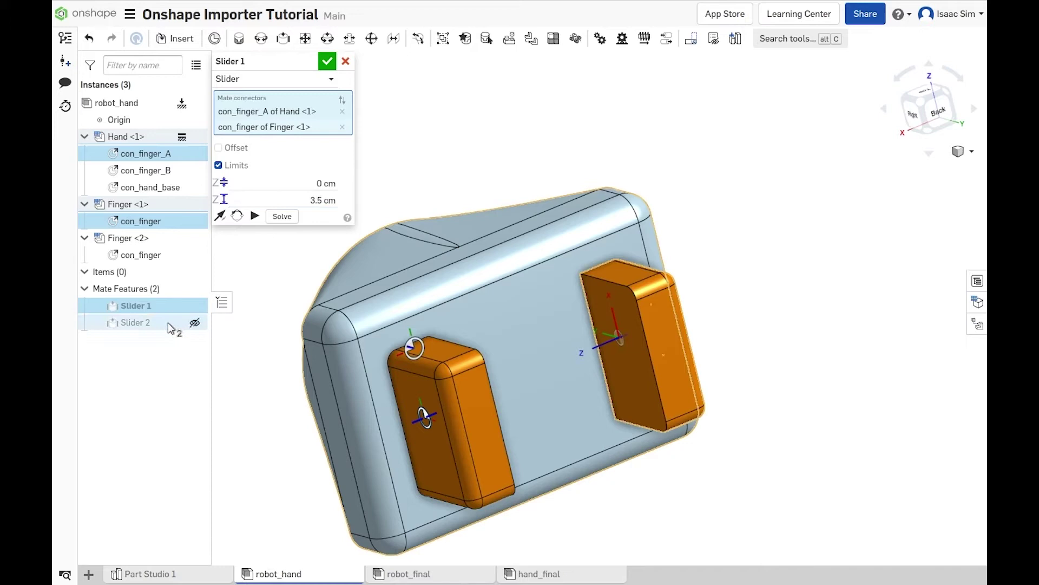
# Enable Slider 2 limits with minimum 0 and maximum 3.5 in.
pyautogui.doubleClick(130, 324)
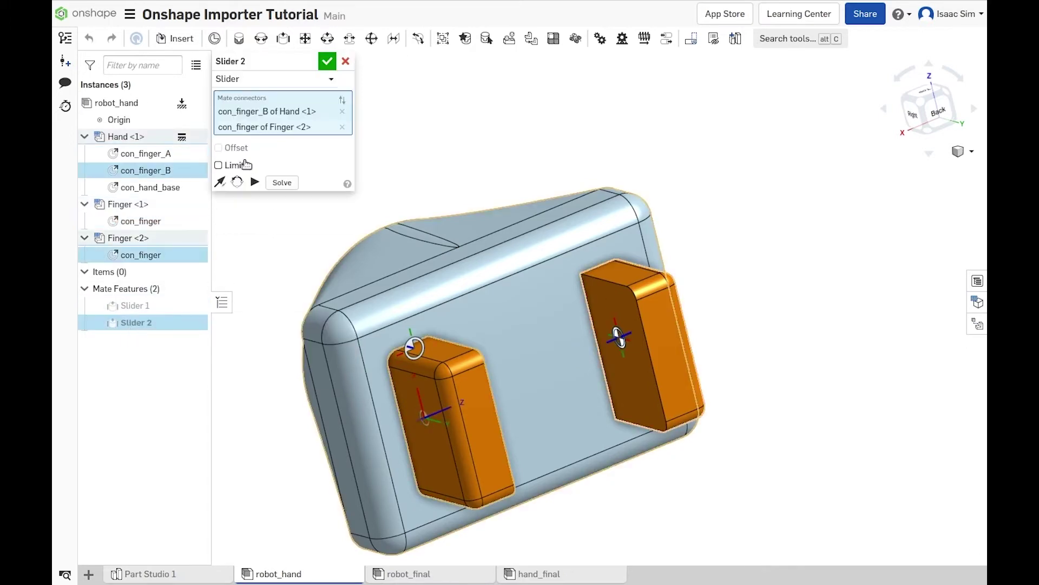
pyautogui.click(232, 166)
pyautogui.click(302, 184)
pyautogui.write('0')
pyautogui.press('Tab')
pyautogui.write('3')
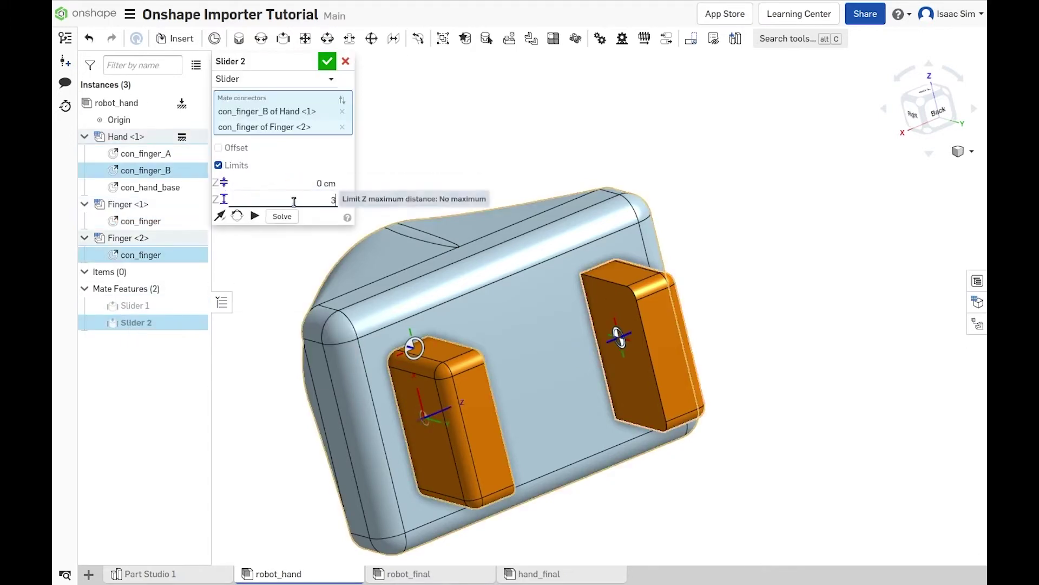
pyautogui.write('.5 in')
pyautogui.press('Return')
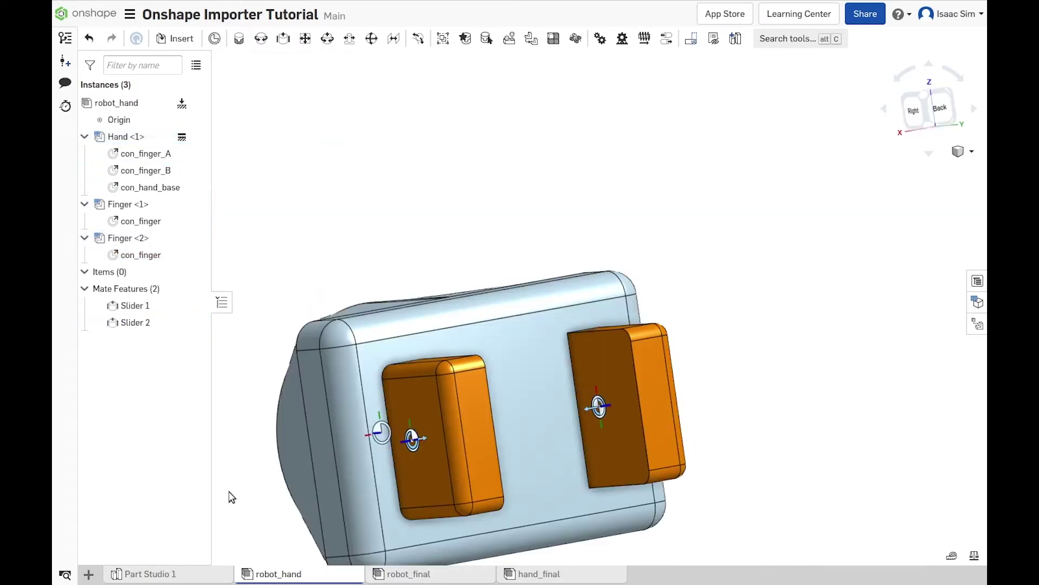
# Create another new assembly and rename it robot_base.
pyautogui.click(90, 575)
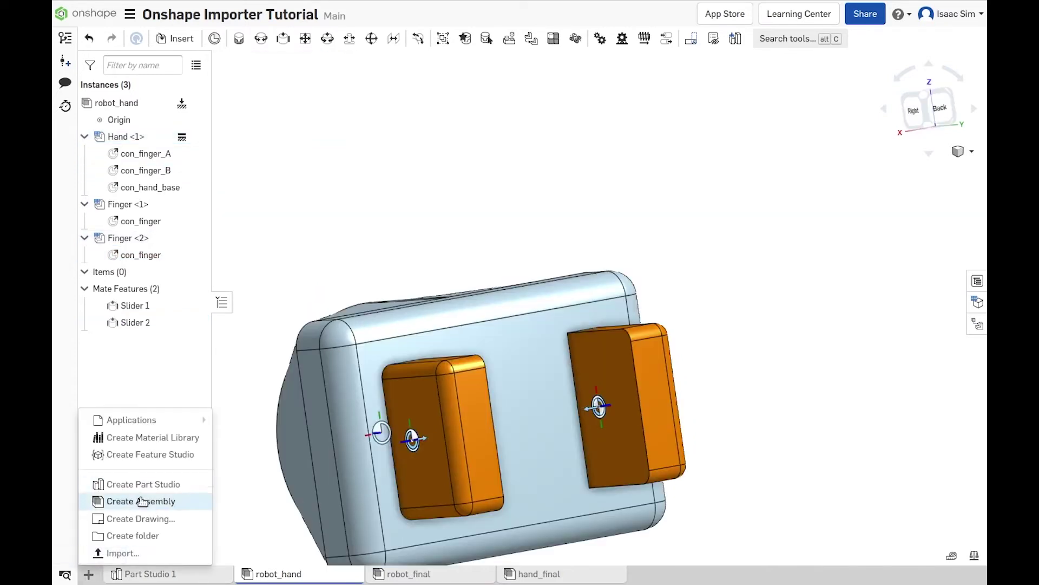
pyautogui.click(141, 499)
pyautogui.rightClick(452, 575)
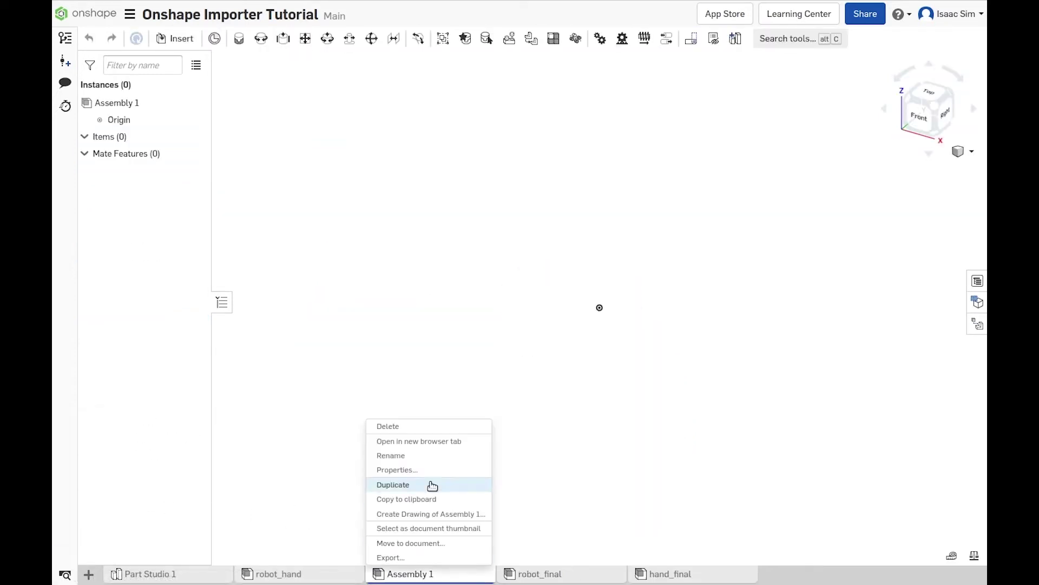
pyautogui.click(417, 455)
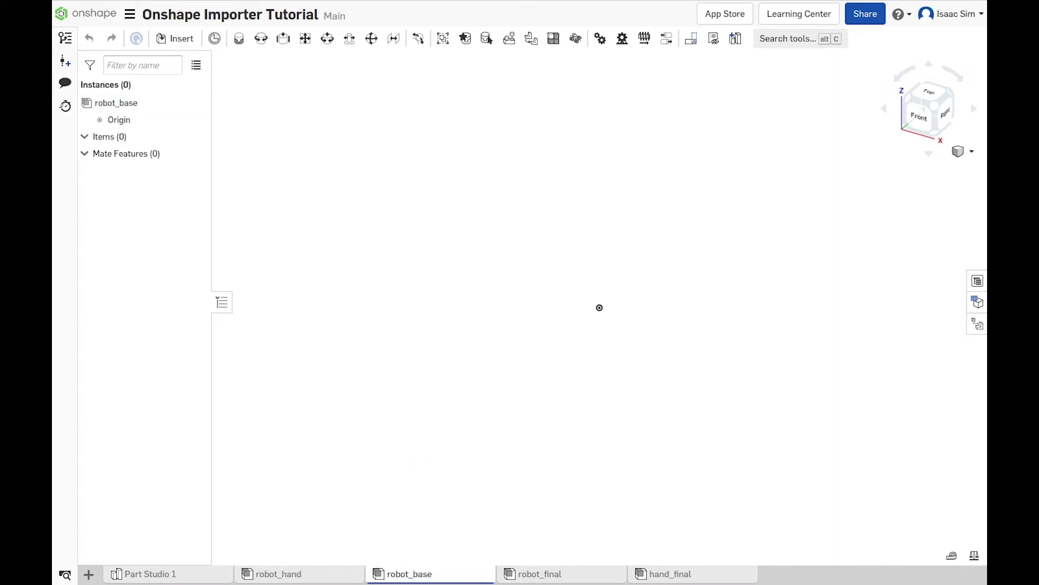
# Insert the robot_base and shoulder parts and fix robot_base <1> in place.
pyautogui.click(190, 36)
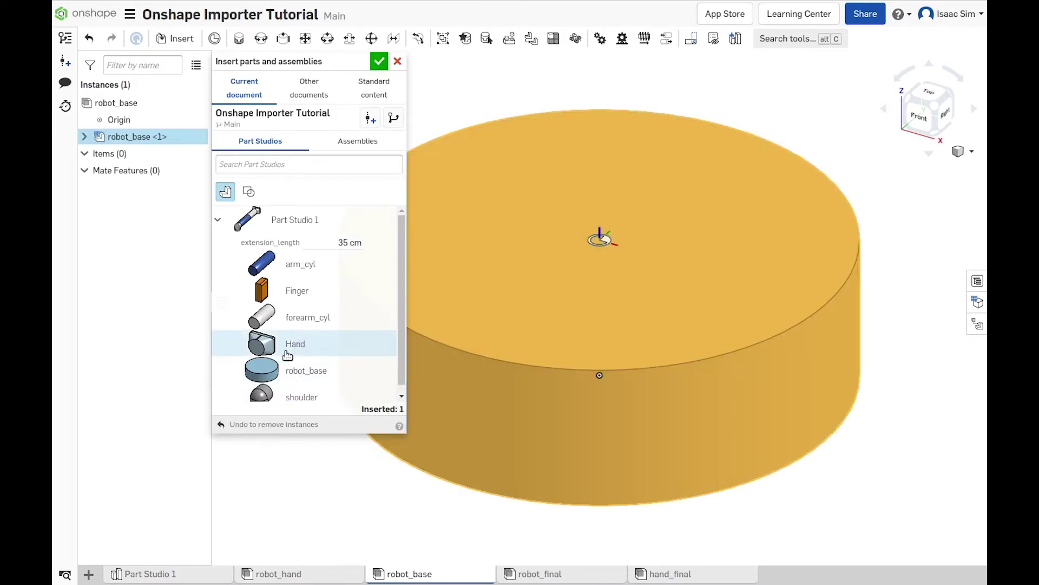
pyautogui.scroll(-1, 292, 373)
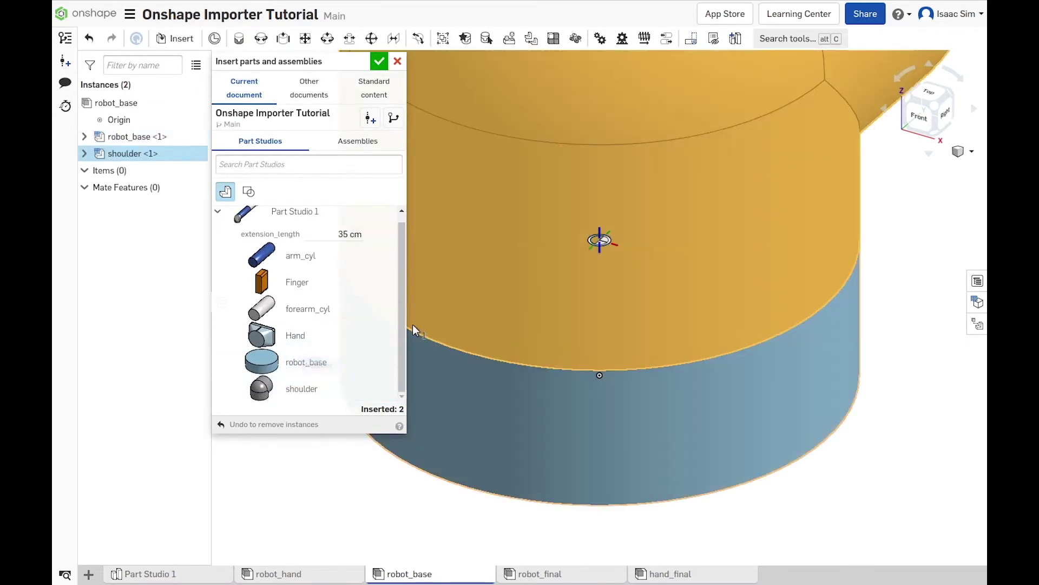
pyautogui.scroll(-8, 561, 343)
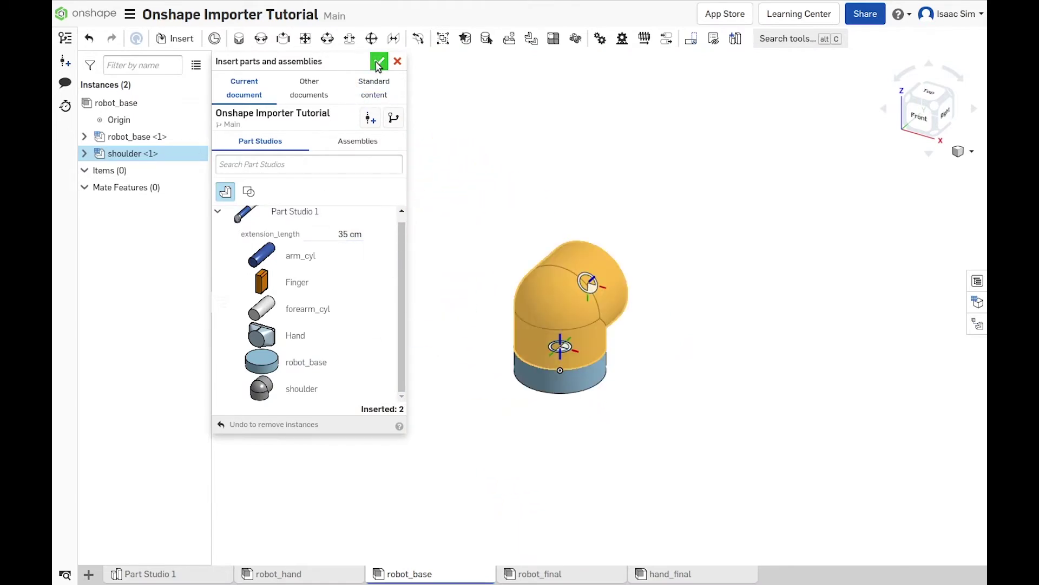
pyautogui.click(379, 63)
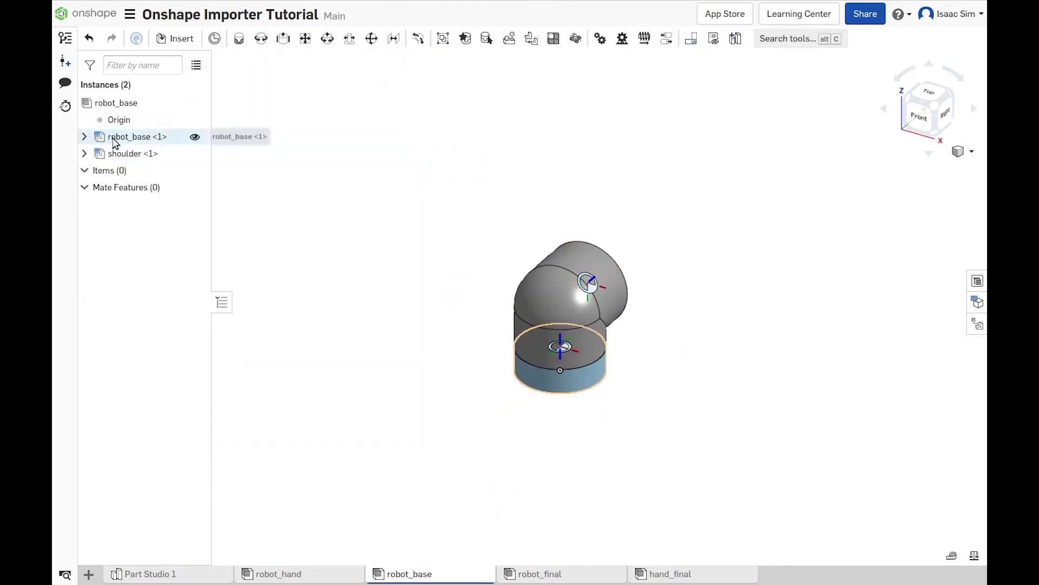
pyautogui.rightClick(119, 140)
pyautogui.click(151, 256)
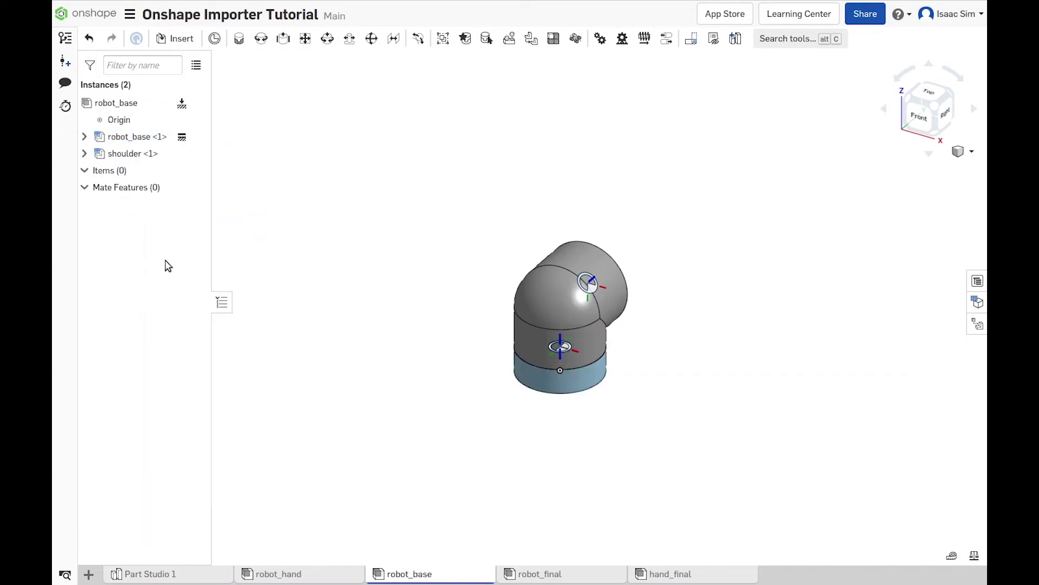
# Create a revolute mate between robot_base's base_mate_out and the shoulder's mate_in.
pyautogui.click(84, 137)
pyautogui.click(84, 170)
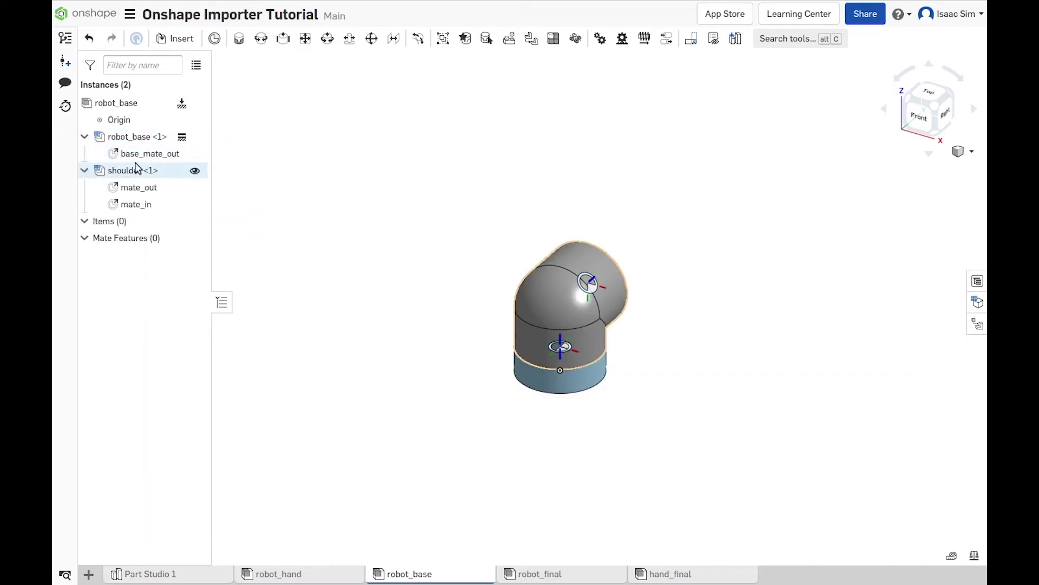
pyautogui.click(146, 154)
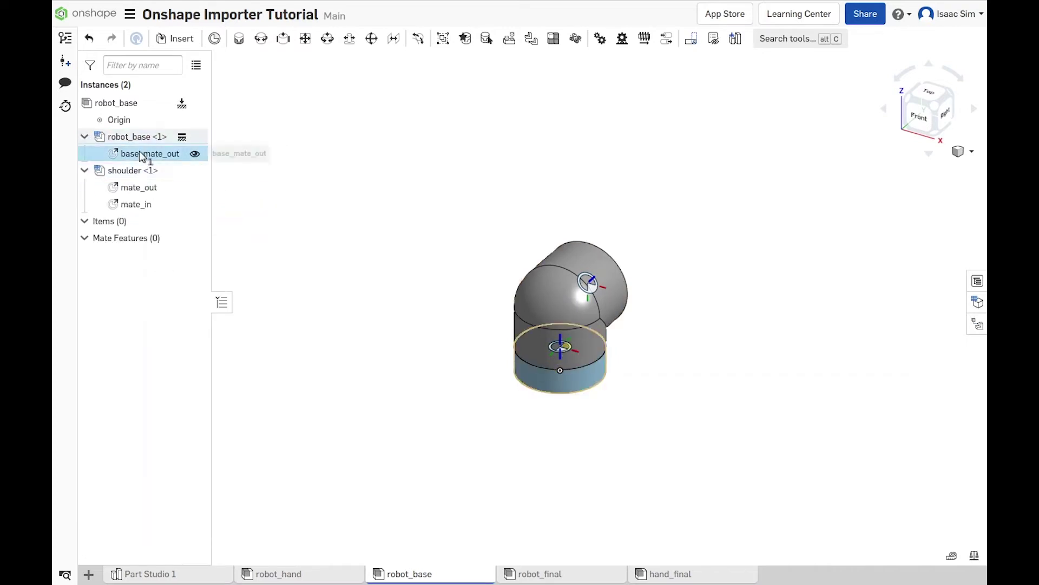
pyautogui.keyDown('ctrl'); pyautogui.click(142, 205); pyautogui.keyUp('ctrl')
pyautogui.click(279, 40)
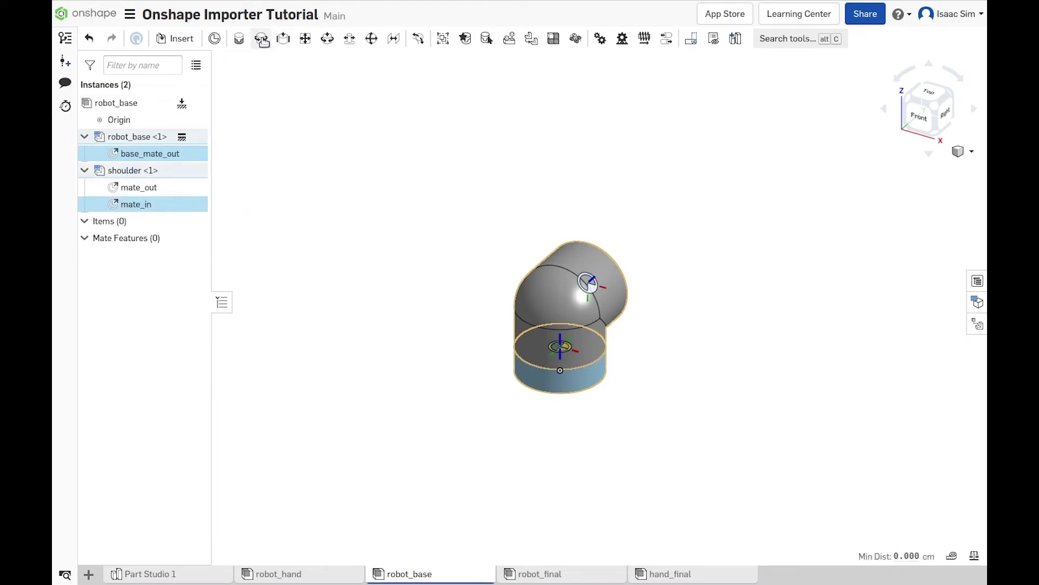
# Limit Revolute 1's rotation from -180 to 180 deg and accept it.
pyautogui.click(234, 165)
pyautogui.click(293, 185)
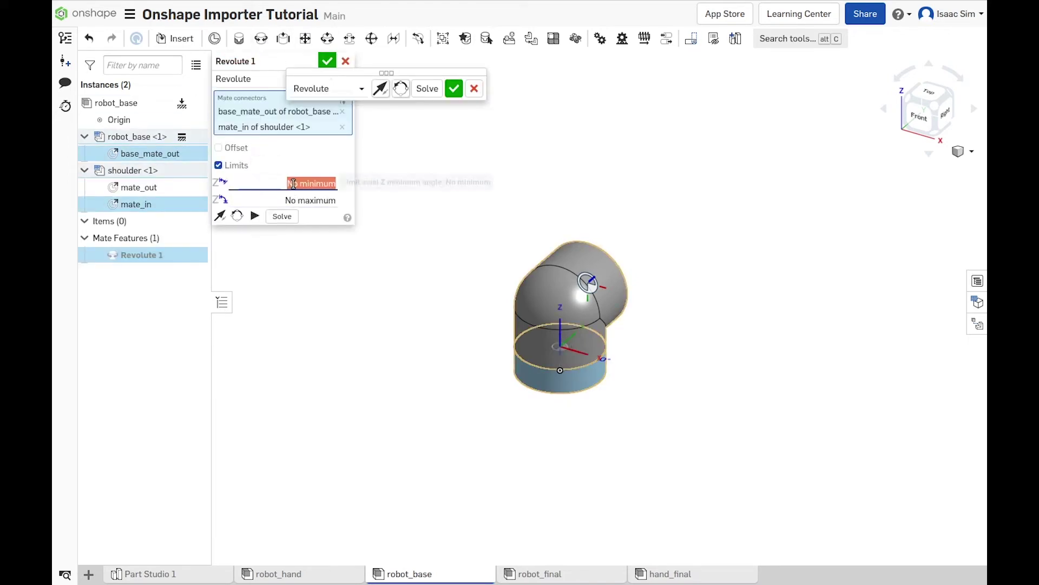
pyautogui.write('-180')
pyautogui.press('Tab')
pyautogui.write('180')
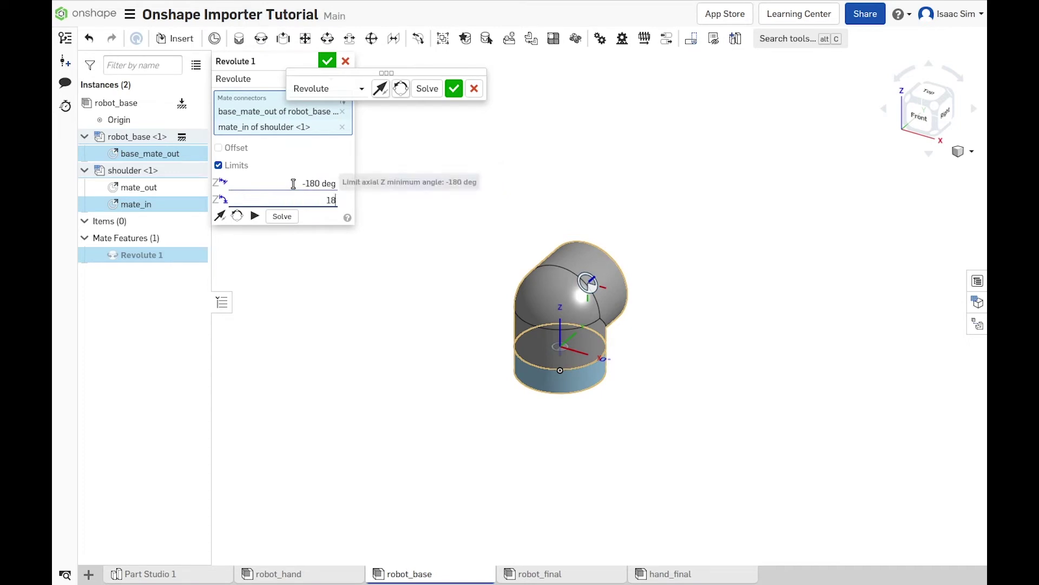
pyautogui.press('Return')
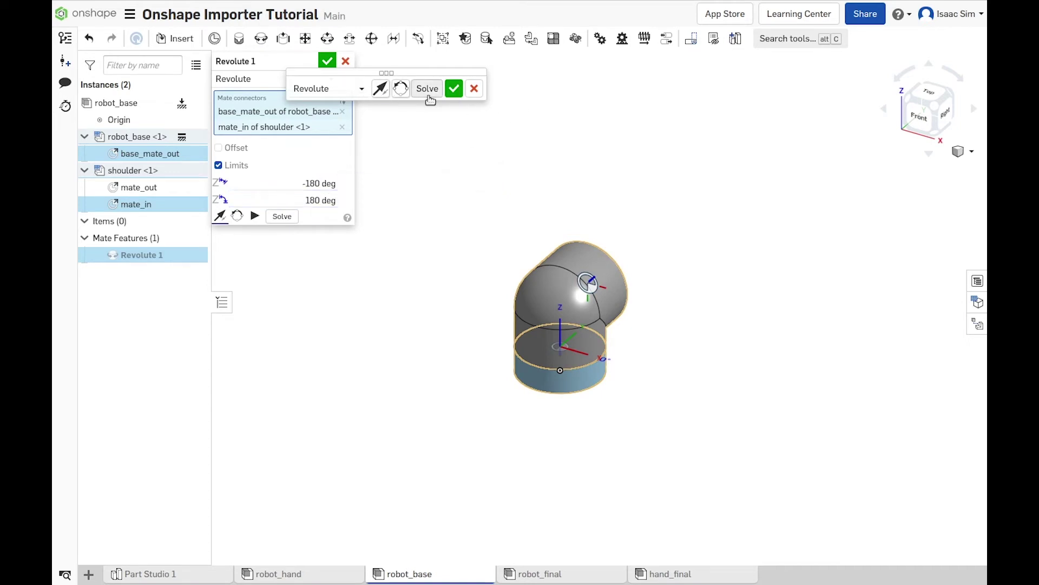
pyautogui.click(328, 61)
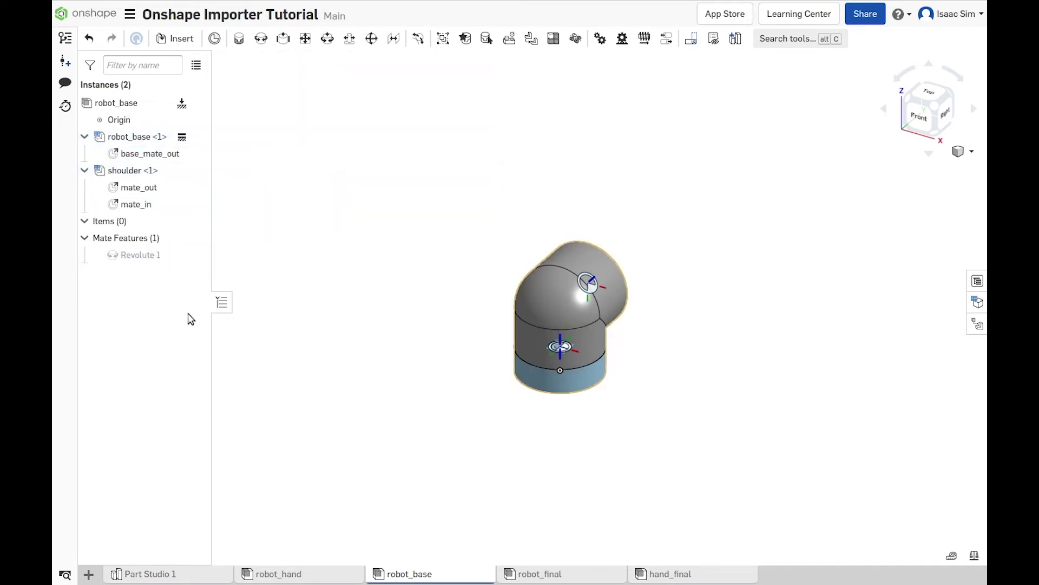
# Insert a second shoulder instance into the assembly.
pyautogui.click(192, 46)
pyautogui.click(282, 395)
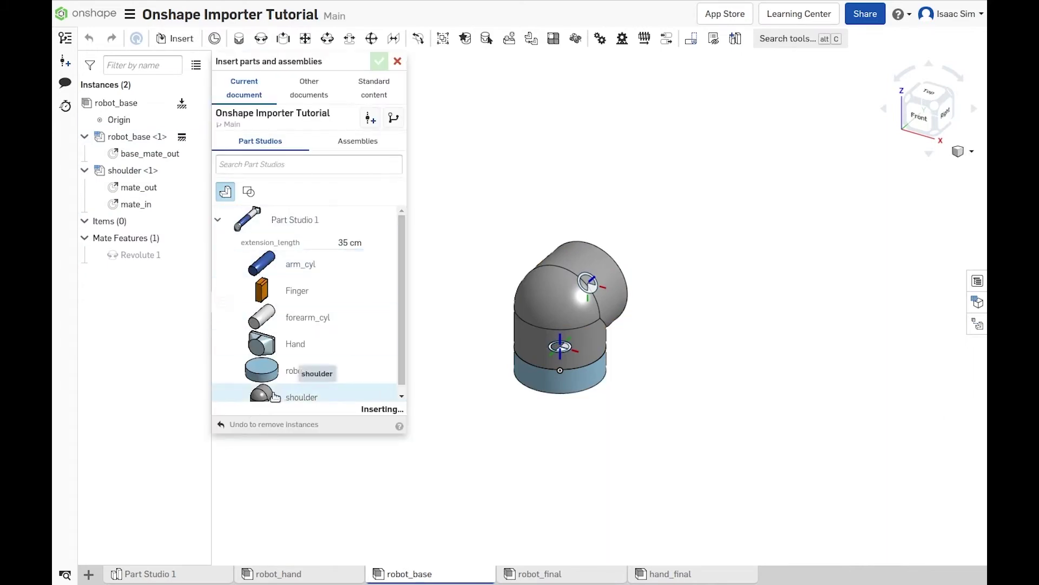
pyautogui.click(752, 347)
pyautogui.click(378, 61)
# Revolute-mate shoulder <1> mate_out to shoulder <2> mate_in, limited 0 to 180 deg.
pyautogui.click(84, 221)
pyautogui.click(139, 187)
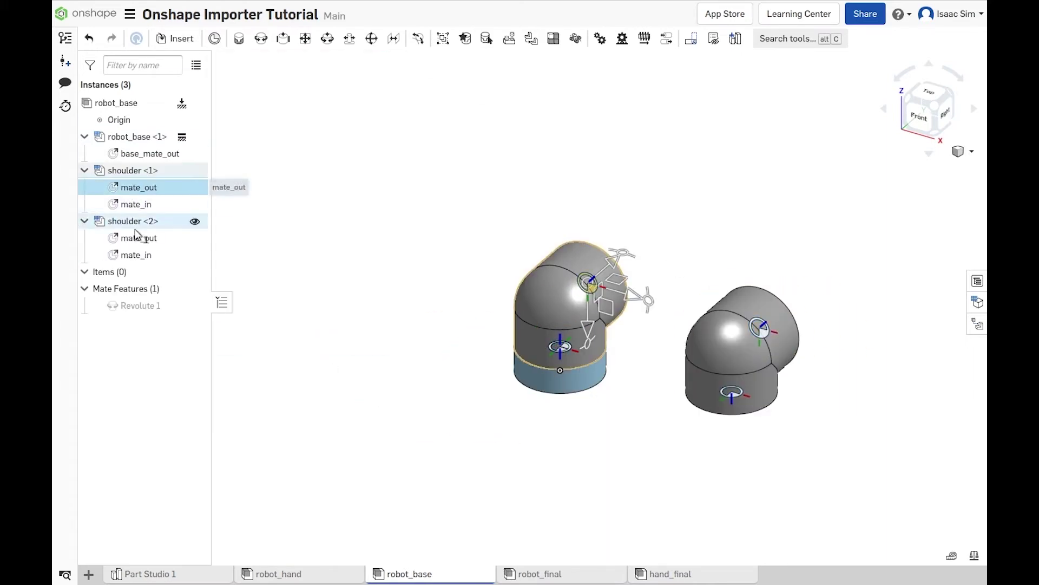
pyautogui.click(136, 254)
pyautogui.click(283, 38)
pyautogui.click(236, 166)
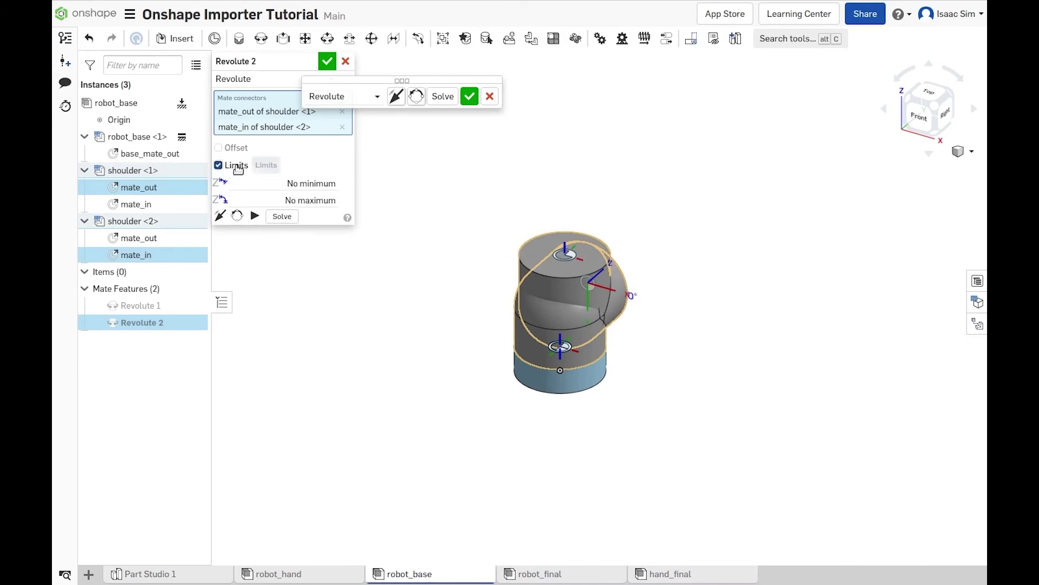
pyautogui.click(284, 183)
pyautogui.write('0')
pyautogui.press('Tab')
pyautogui.write('180')
pyautogui.press('Tab')
# Flip and rotate the second shoulder's axes, then accept Revolute 2.
pyautogui.moveTo(553, 333); pyautogui.dragTo(452, 298, button='right')
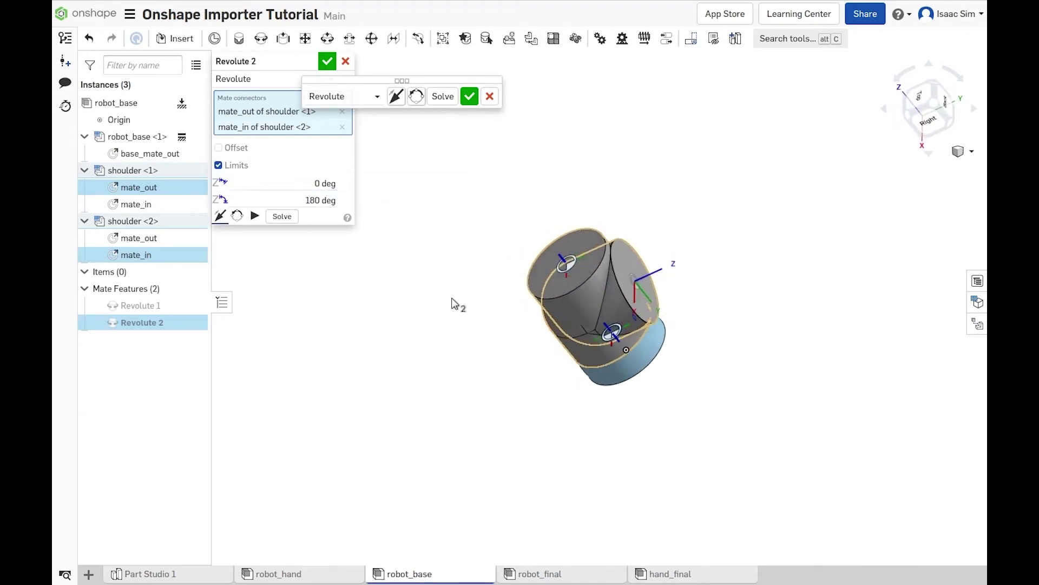
pyautogui.click(224, 216)
pyautogui.click(234, 218)
pyautogui.moveTo(436, 403); pyautogui.dragTo(514, 433, button='right')
pyautogui.click(328, 62)
pyautogui.moveTo(440, 420); pyautogui.dragTo(421, 404, button='right')
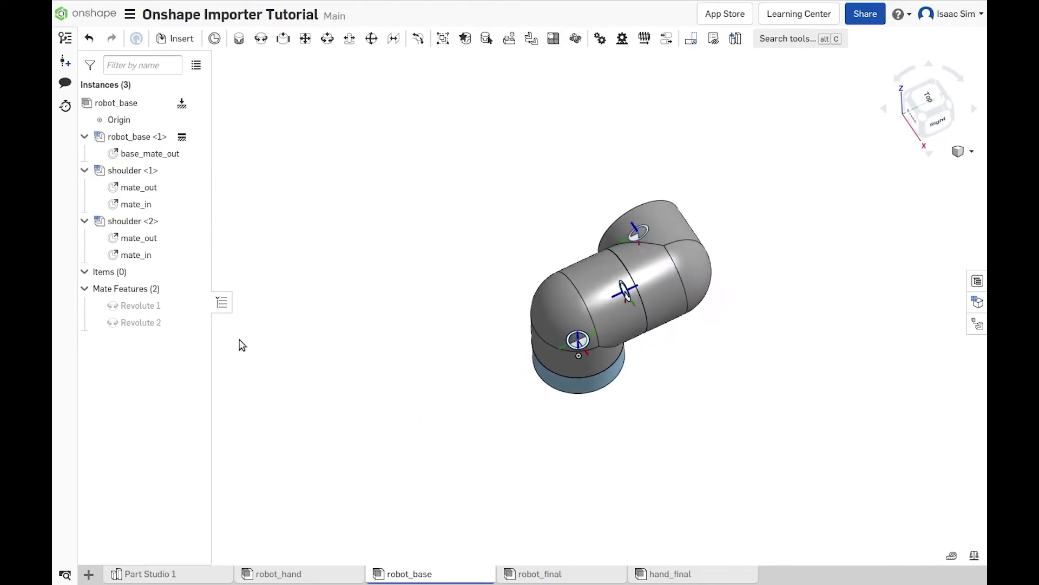
# Insert an arm_cyl instance and move it aside from the shoulders.
pyautogui.click(174, 40)
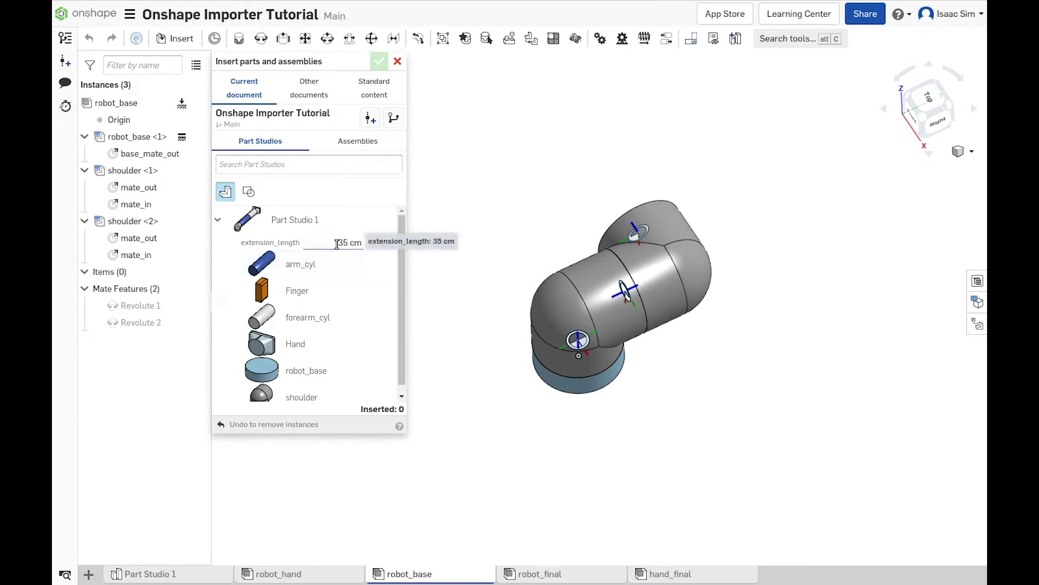
pyautogui.click(298, 264)
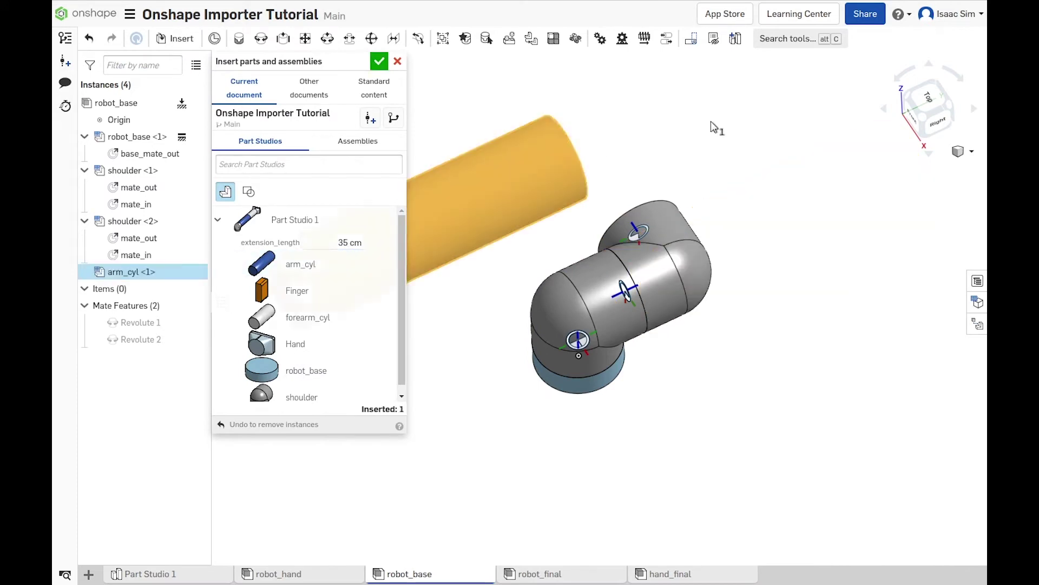
pyautogui.click(745, 233)
pyautogui.click(379, 62)
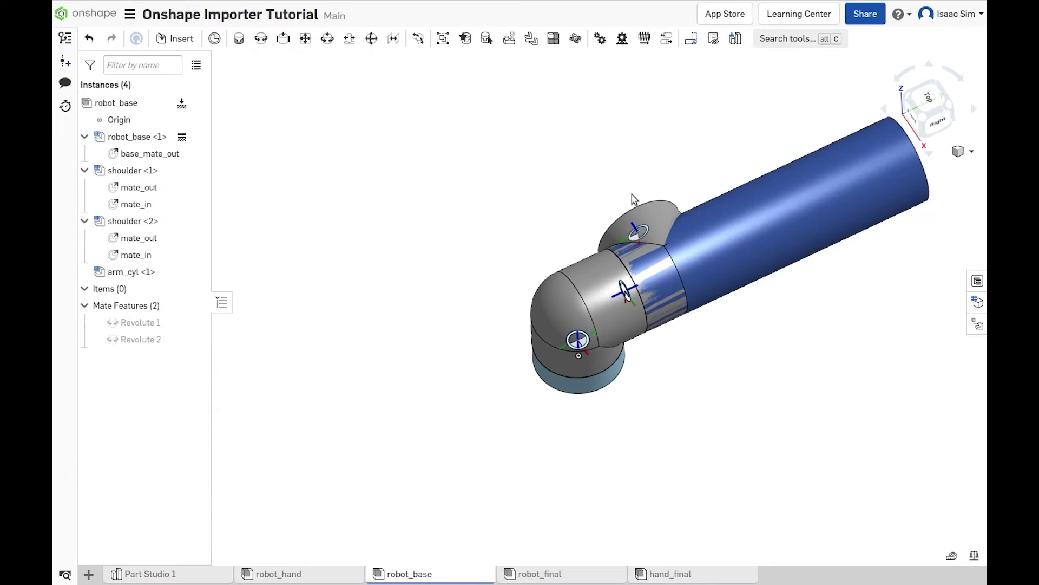
pyautogui.moveTo(769, 201); pyautogui.dragTo(890, 249)
pyautogui.moveTo(600, 109); pyautogui.dragTo(801, 184, button='right')
pyautogui.click(515, 141)
# Fasten the arm cylinder's end connector to shoulder <2> mate_out, with direction flipped.
pyautogui.click(282, 38)
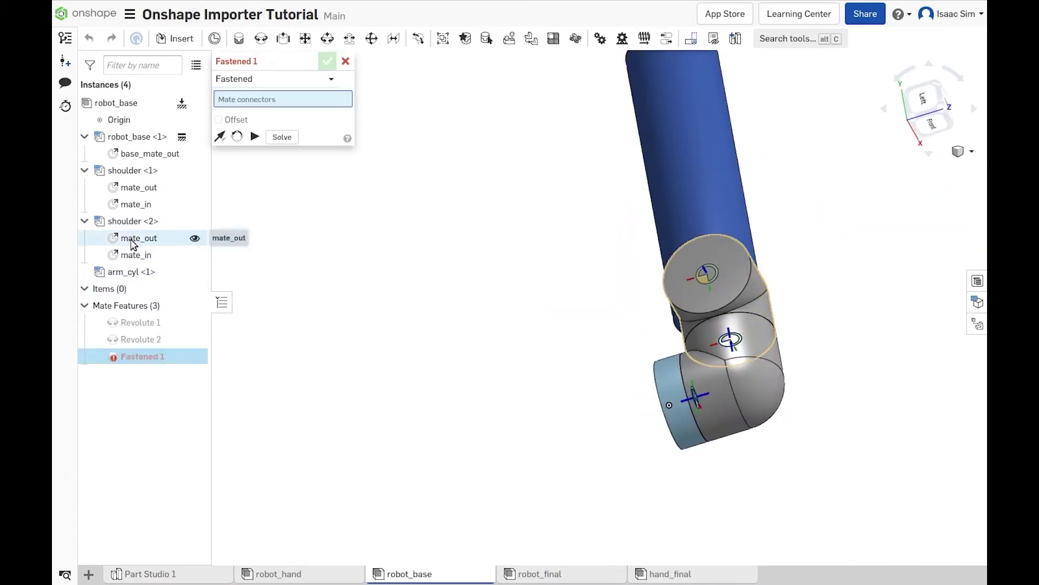
pyautogui.click(139, 238)
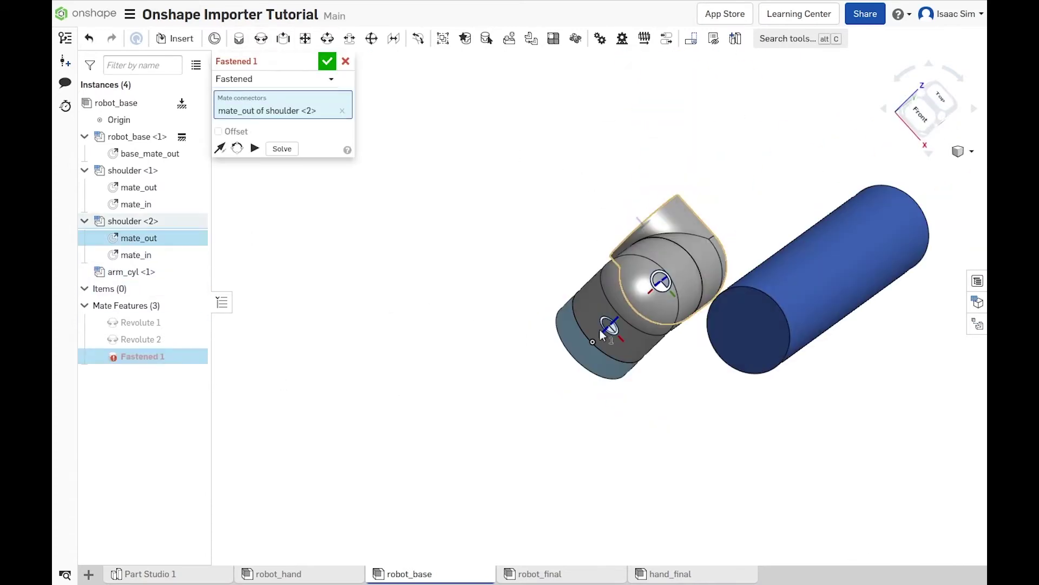
pyautogui.click(748, 332)
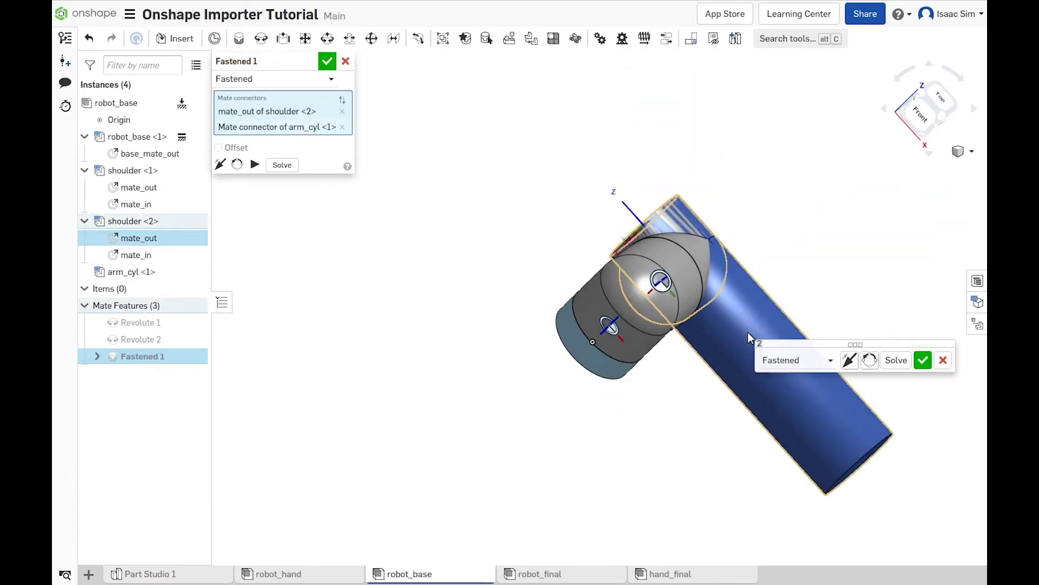
pyautogui.click(220, 166)
pyautogui.click(326, 61)
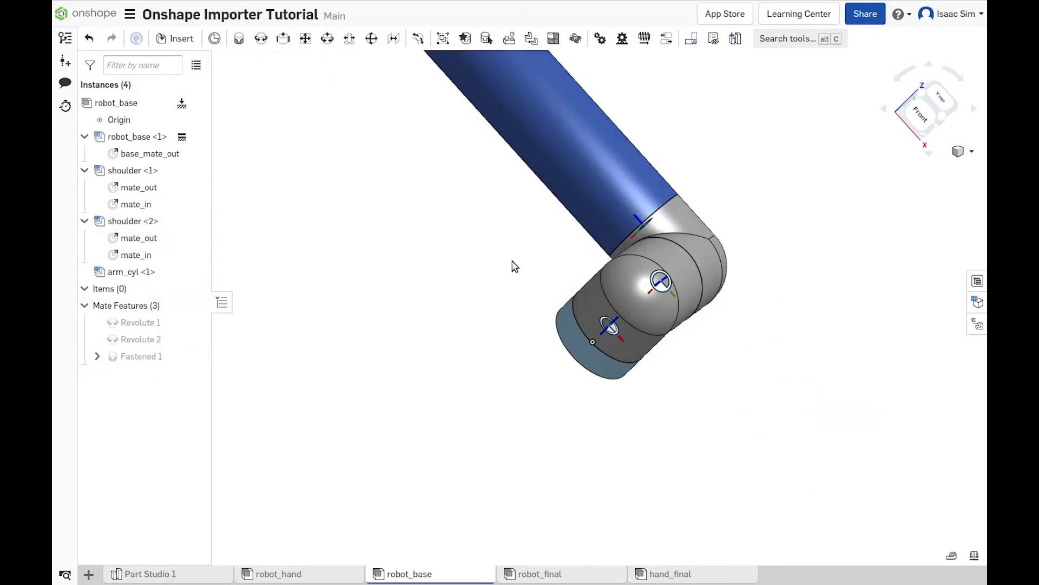
pyautogui.moveTo(513, 265); pyautogui.dragTo(602, 490, button='middle')
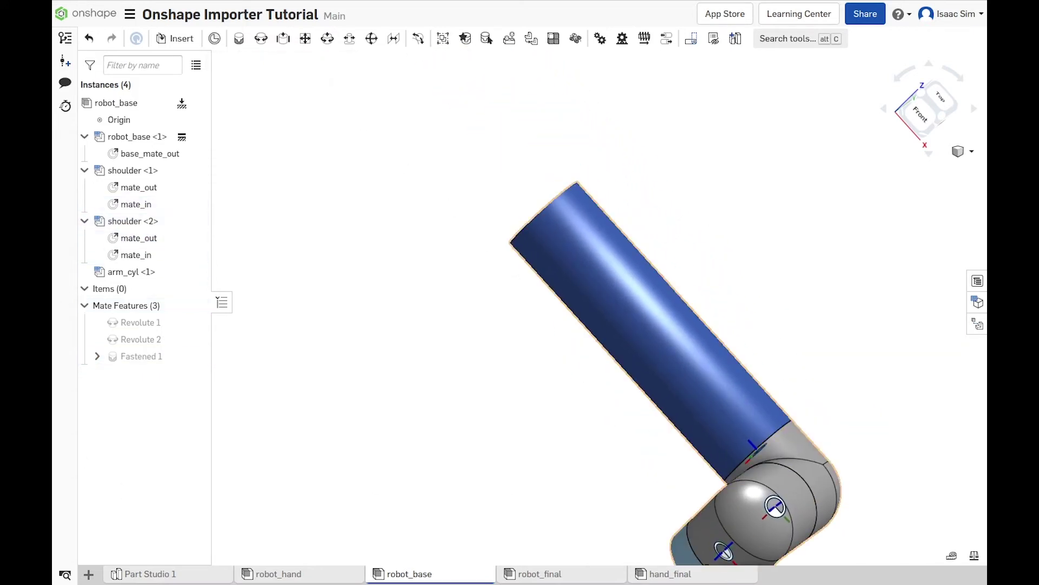
pyautogui.click(185, 36)
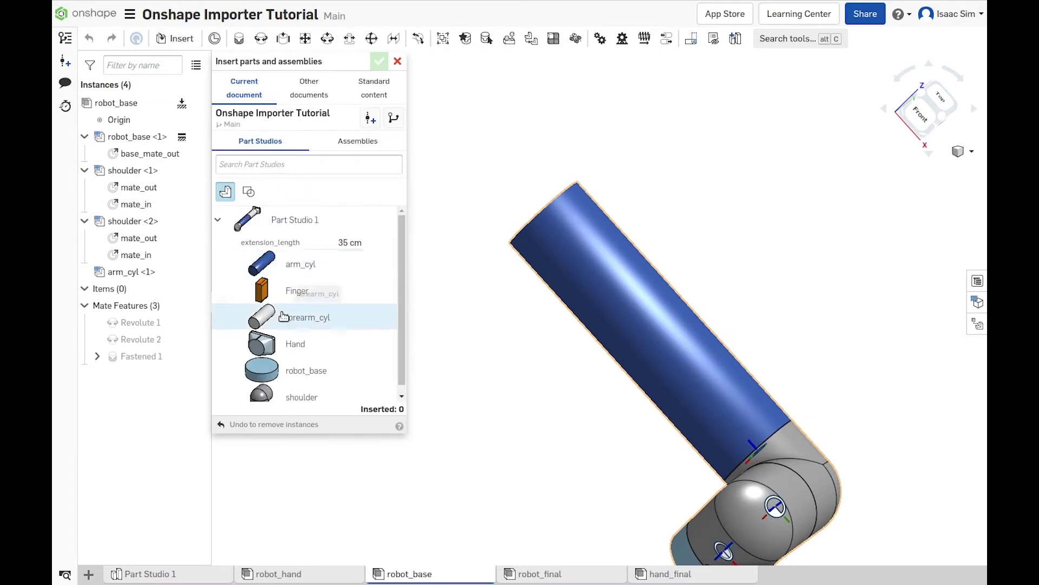
# Insert a third shoulder and fasten its mate_out to the arm cylinder's end.
pyautogui.click(279, 392)
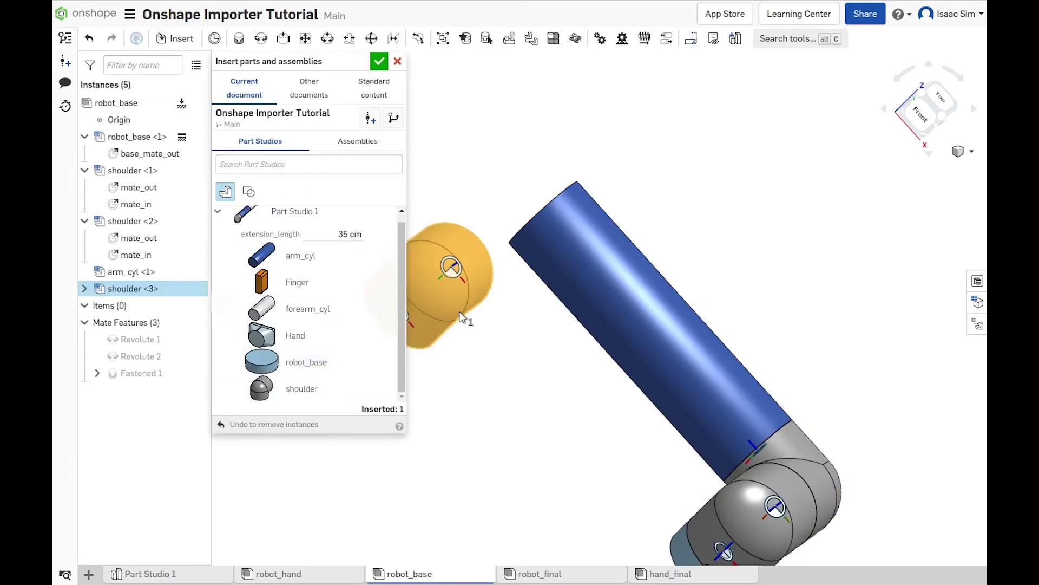
pyautogui.click(424, 301)
pyautogui.moveTo(522, 328); pyautogui.dragTo(607, 369, button='right')
pyautogui.click(379, 61)
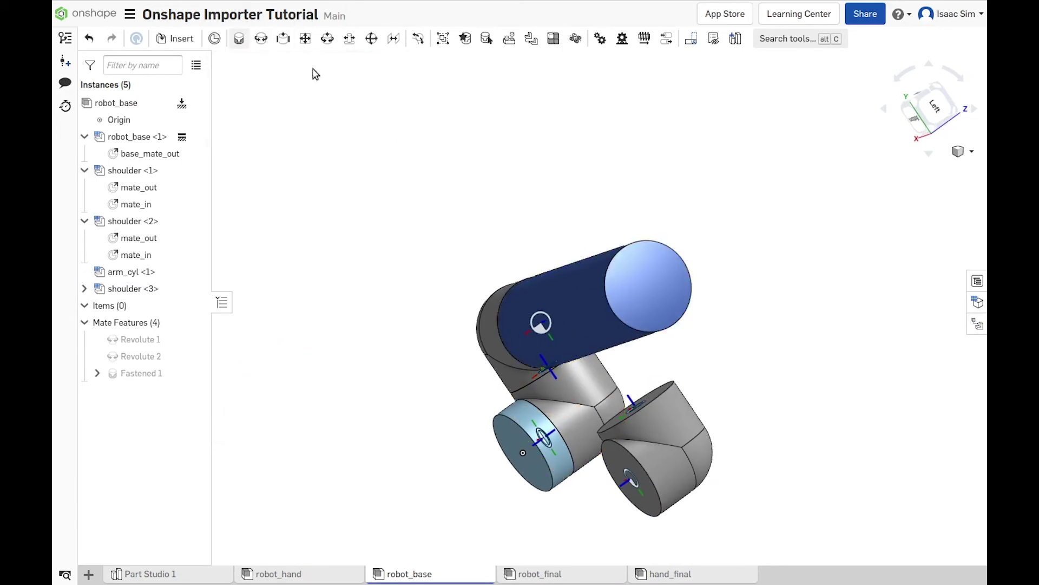
pyautogui.click(261, 38)
pyautogui.click(648, 285)
pyautogui.click(130, 307)
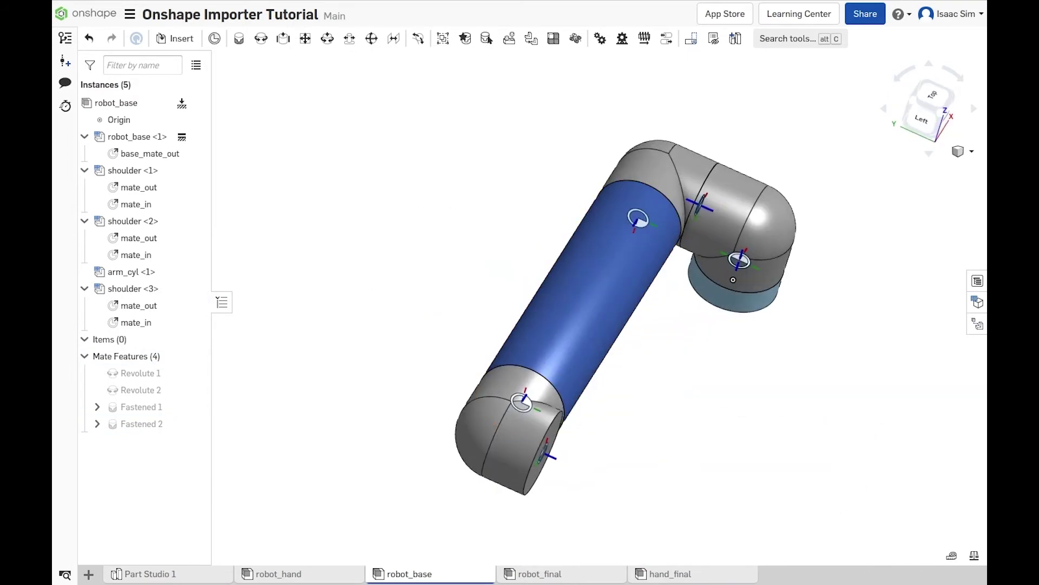
pyautogui.click(175, 38)
# Insert a fourth shoulder instance.
pyautogui.scroll(-1, 276, 373)
pyautogui.click(277, 388)
pyautogui.click(755, 472)
pyautogui.click(379, 60)
# Revolute-mate the mate_in connectors of shoulder <3> and shoulder <4>, flipping the fourth.
pyautogui.click(261, 39)
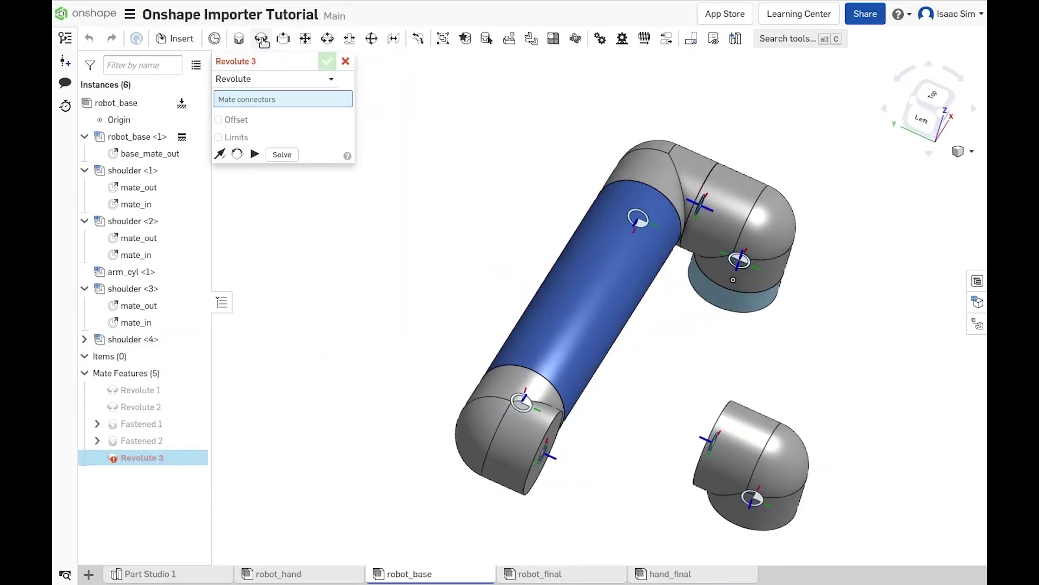
pyautogui.click(84, 339)
pyautogui.click(136, 323)
pyautogui.click(136, 372)
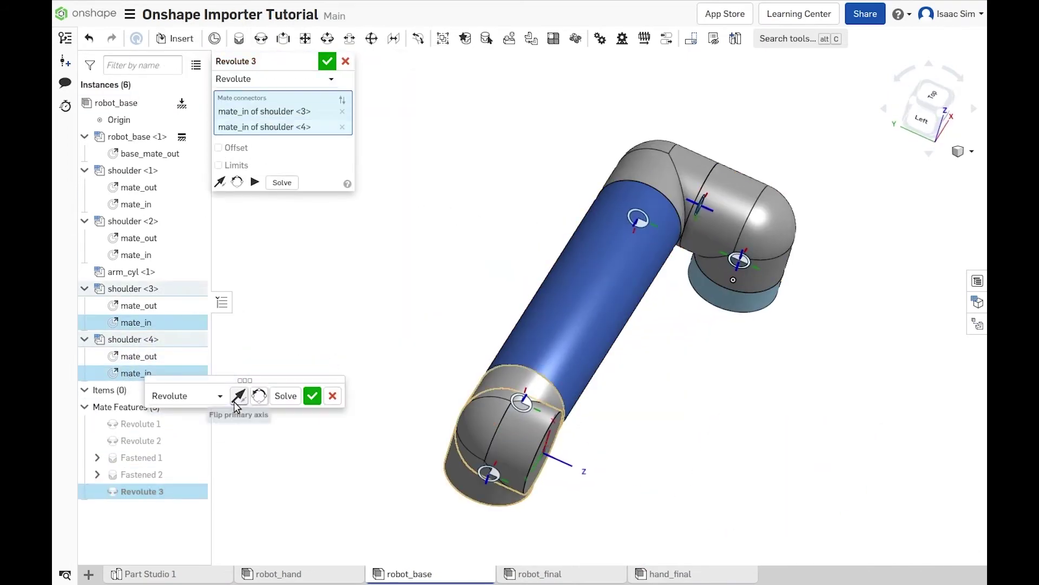
pyautogui.click(259, 397)
# Limit Revolute 3's rotation from -180 to 180 deg and accept it.
pyautogui.click(219, 165)
pyautogui.click(297, 184)
pyautogui.write('-180')
pyautogui.press('Tab')
pyautogui.write('180')
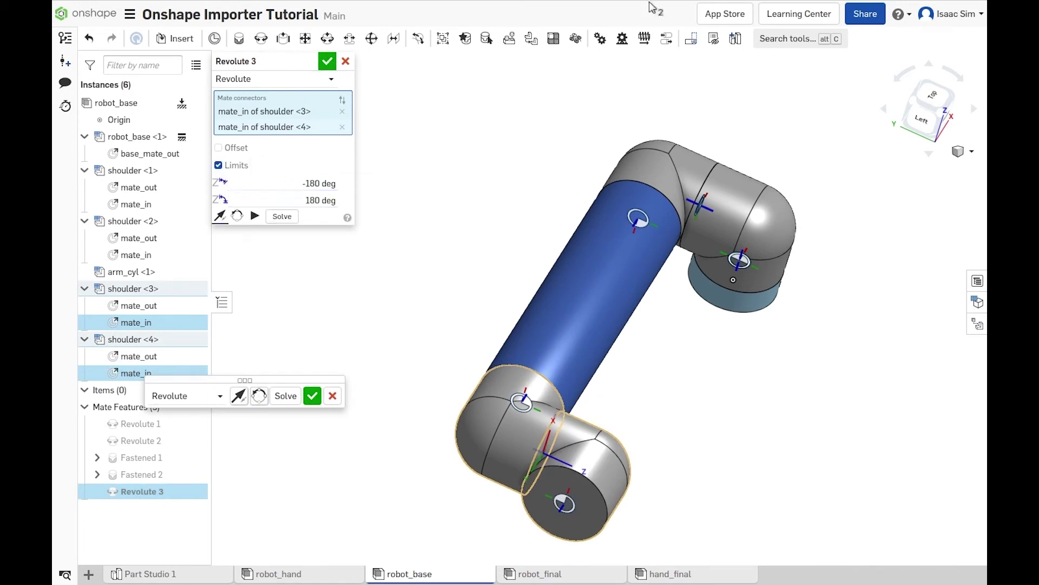
pyautogui.click(327, 62)
pyautogui.click(175, 39)
pyautogui.click(349, 241)
# Insert a shorter arm_cyl instance with extension length 25 and place it lower right.
pyautogui.write('25')
pyautogui.click(302, 263)
pyautogui.click(595, 158)
pyautogui.click(380, 61)
pyautogui.moveTo(536, 97); pyautogui.dragTo(722, 432)
# Fasten shoulder <4>'s mate_out to arm_cyl <2>'s end connector as Fastened 3.
pyautogui.moveTo(303, 216); pyautogui.dragTo(346, 8, button='right')
pyautogui.press('f')
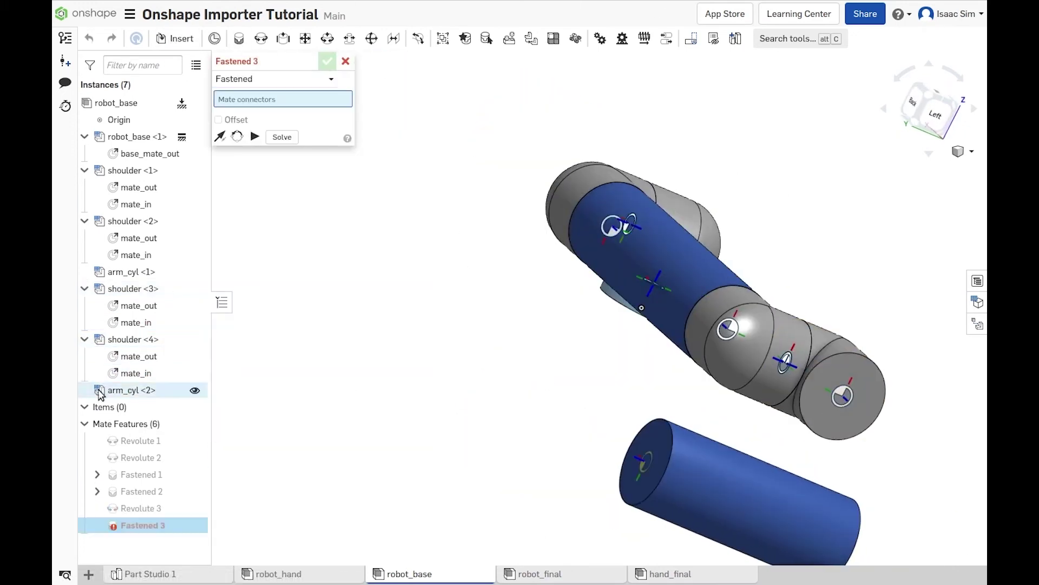
pyautogui.click(136, 355)
pyautogui.click(650, 464)
pyautogui.click(327, 61)
# Insert another shoulder instance, shoulder <5>, below the arm.
pyautogui.moveTo(590, 303); pyautogui.dragTo(490, 412, button='right')
pyautogui.moveTo(589, 358); pyautogui.dragTo(464, 174, button='middle')
pyautogui.click(175, 39)
pyautogui.scroll(-2, 301, 346)
pyautogui.click(301, 389)
pyautogui.click(573, 479)
pyautogui.click(380, 61)
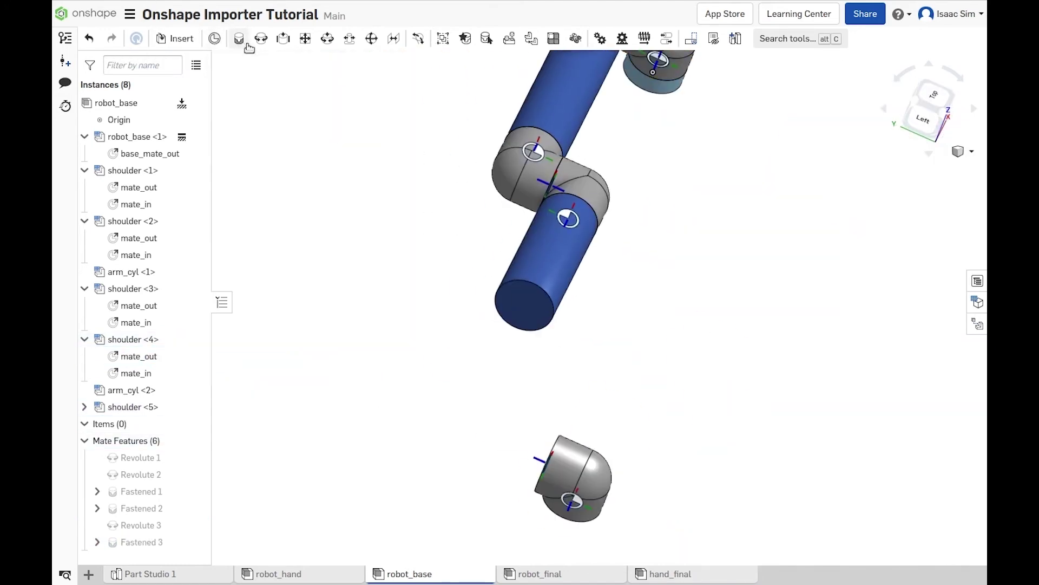
# Fasten shoulder <5>'s mate_out to arm_cyl <2> as Fastened 4, with primary axis flipped and secondary axis rotated.
pyautogui.click(239, 38)
pyautogui.moveTo(520, 335); pyautogui.dragTo(696, 282, button='right')
pyautogui.click(84, 401)
pyautogui.click(135, 418)
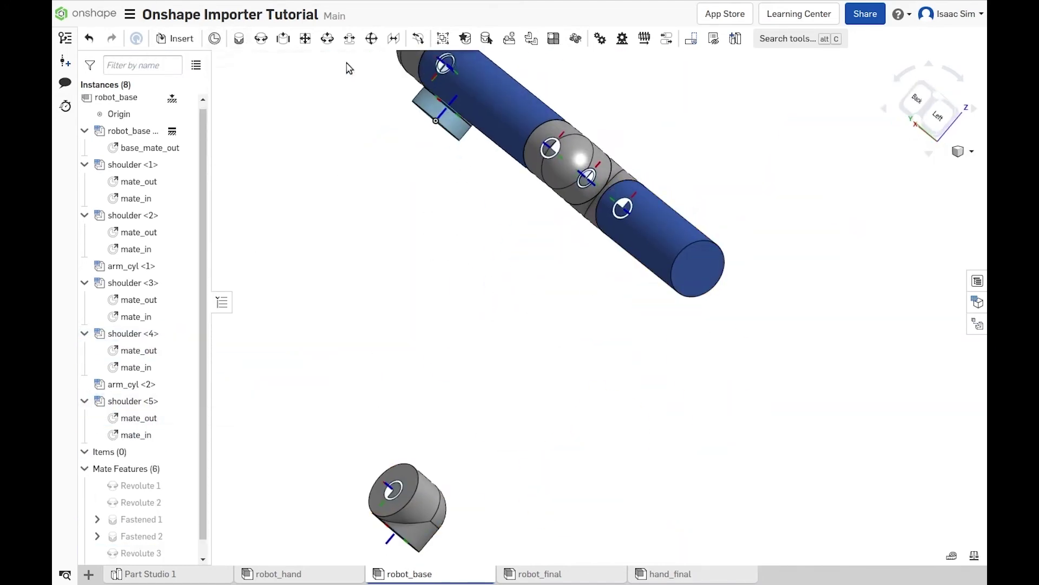
pyautogui.click(699, 268)
pyautogui.click(221, 165)
pyautogui.moveTo(741, 303); pyautogui.dragTo(631, 243, button='right')
pyautogui.click(237, 164)
pyautogui.click(327, 61)
# Insert a sixth shoulder instance, shoulder <6>, into the scene.
pyautogui.moveTo(480, 293); pyautogui.dragTo(471, 217, button='right')
pyautogui.click(175, 39)
pyautogui.click(268, 395)
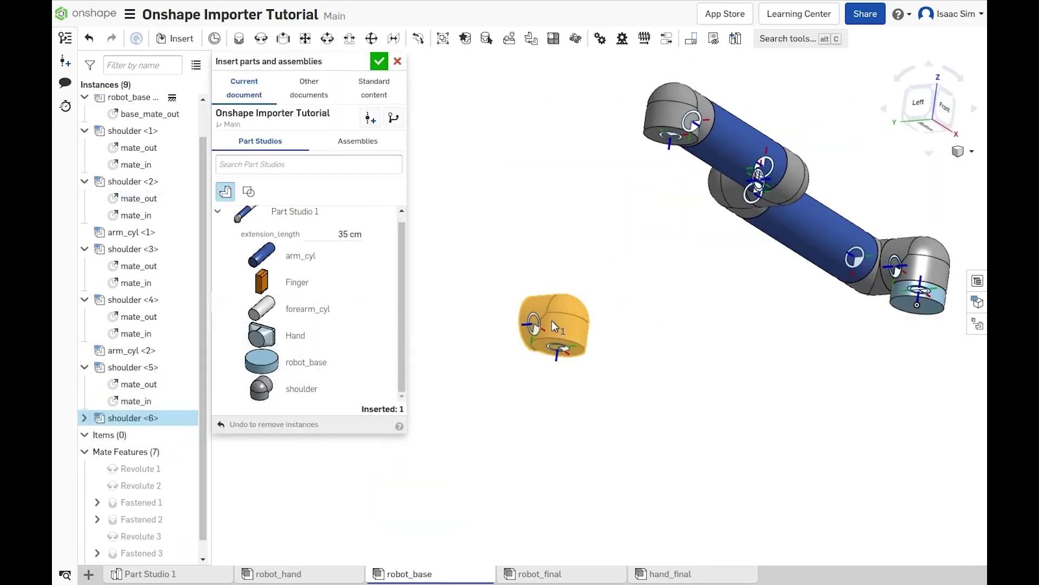
pyautogui.click(541, 319)
# Join shoulder <5>'s mate_in to shoulder <6>'s mate_in with the Revolute 4 mate.
pyautogui.click(379, 61)
pyautogui.click(261, 39)
pyautogui.click(85, 384)
pyautogui.click(130, 367)
pyautogui.click(128, 420)
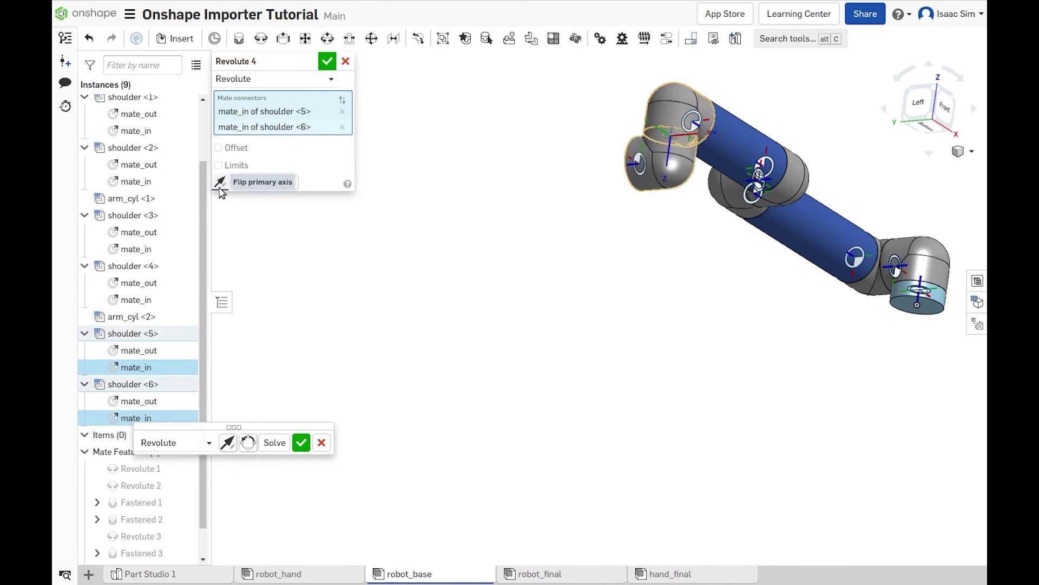
pyautogui.click(327, 61)
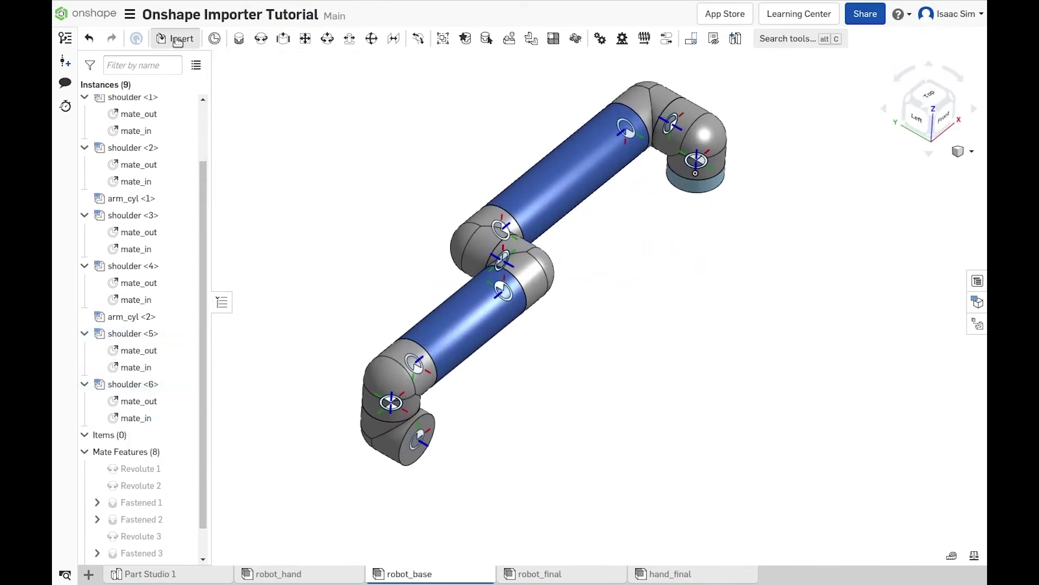
# Insert the robot_hand assembly from this document's assemblies.
pyautogui.click(178, 40)
pyautogui.click(342, 152)
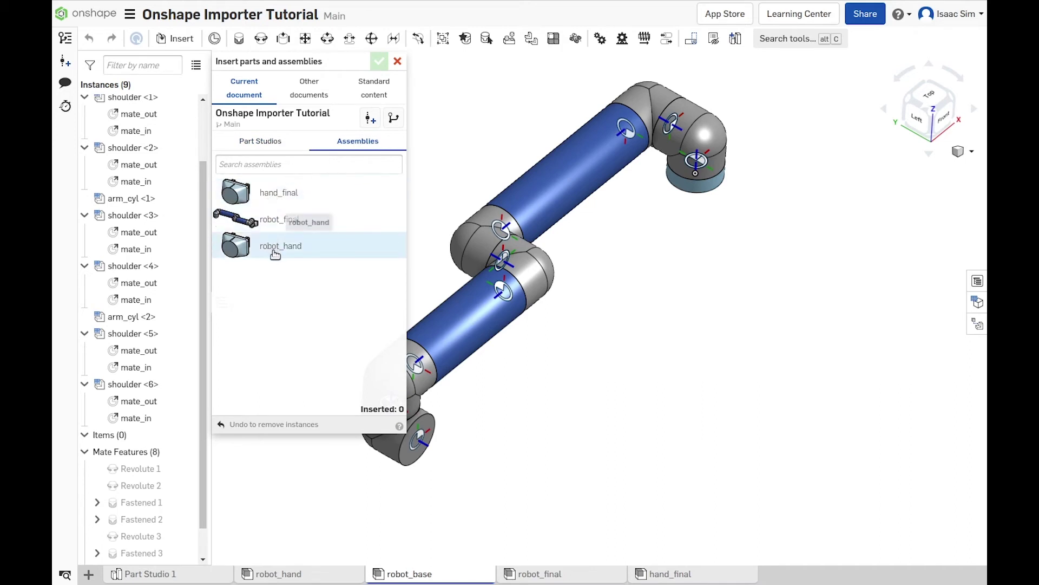
pyautogui.click(379, 61)
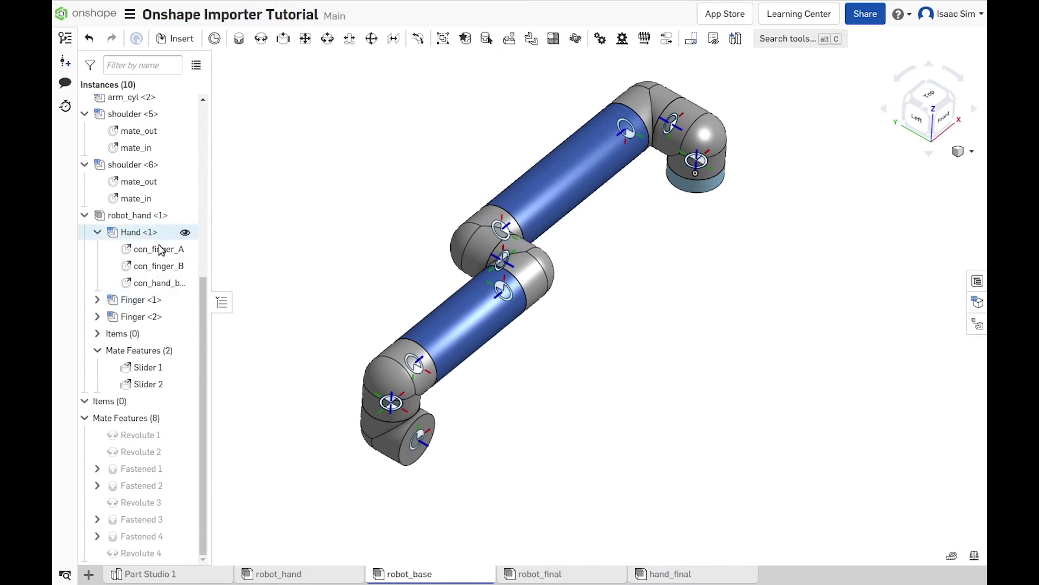
# Join shoulder <6>'s mate_out to the hand base with Revolute 5, limited -180 to 180 deg.
pyautogui.click(141, 185)
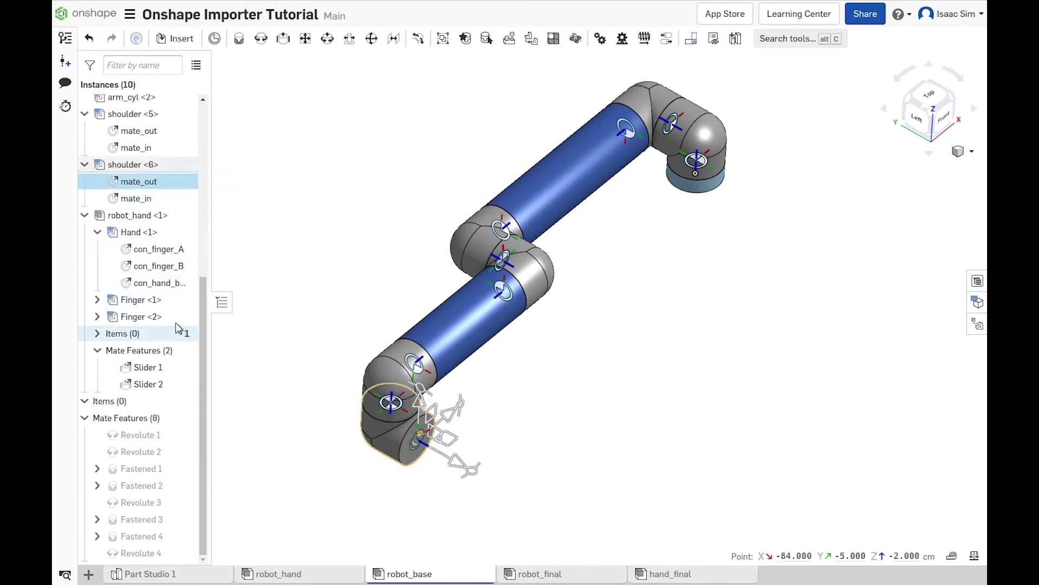
pyautogui.click(146, 286)
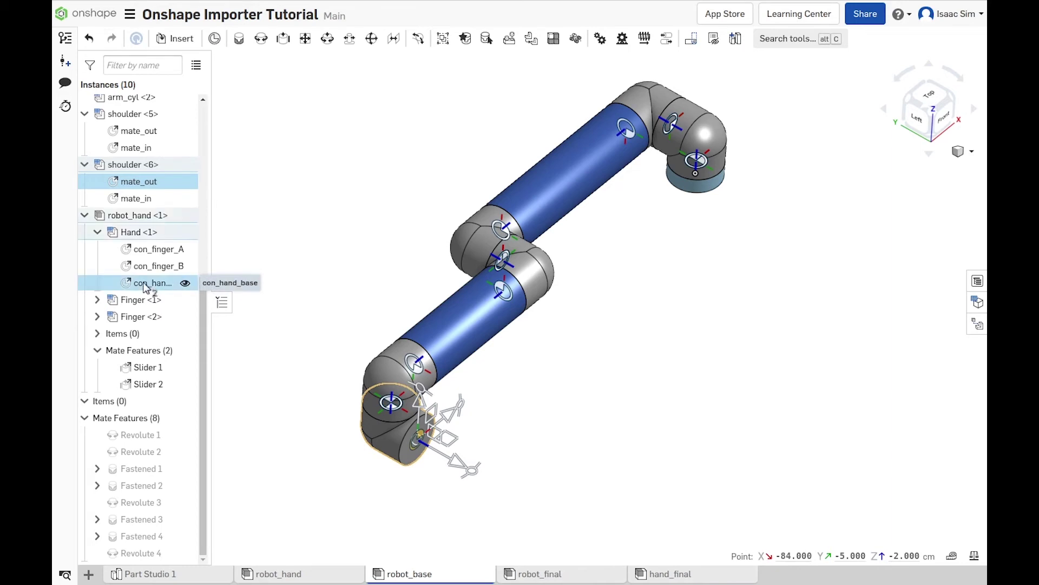
pyautogui.click(262, 39)
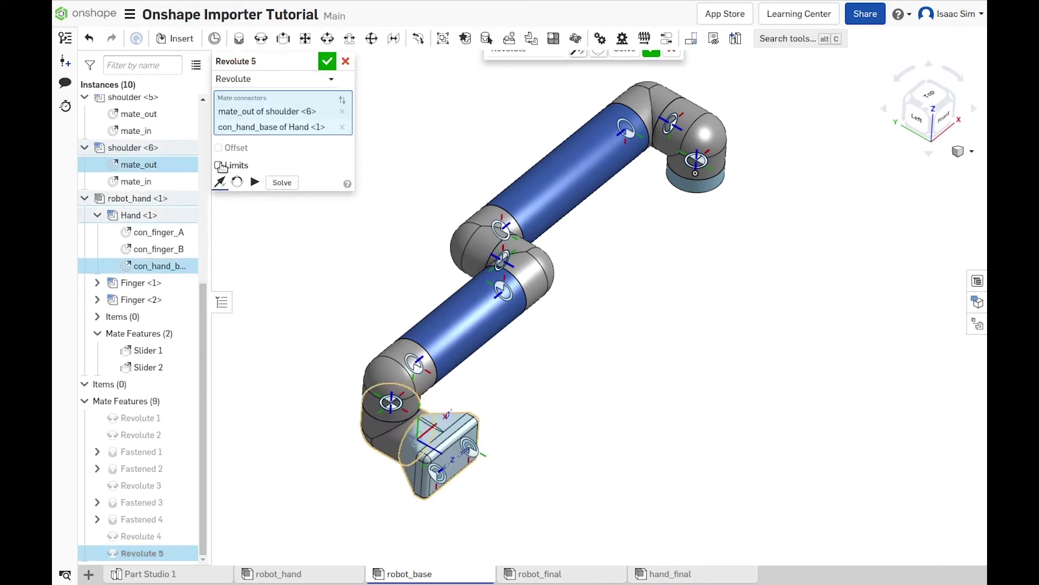
pyautogui.click(228, 166)
pyautogui.click(305, 182)
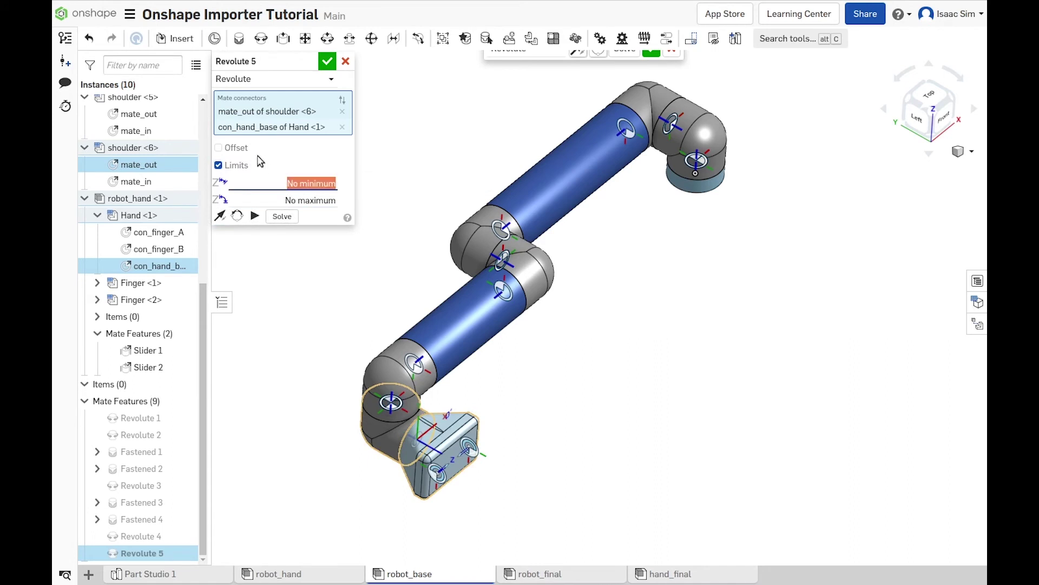
pyautogui.press('Tab')
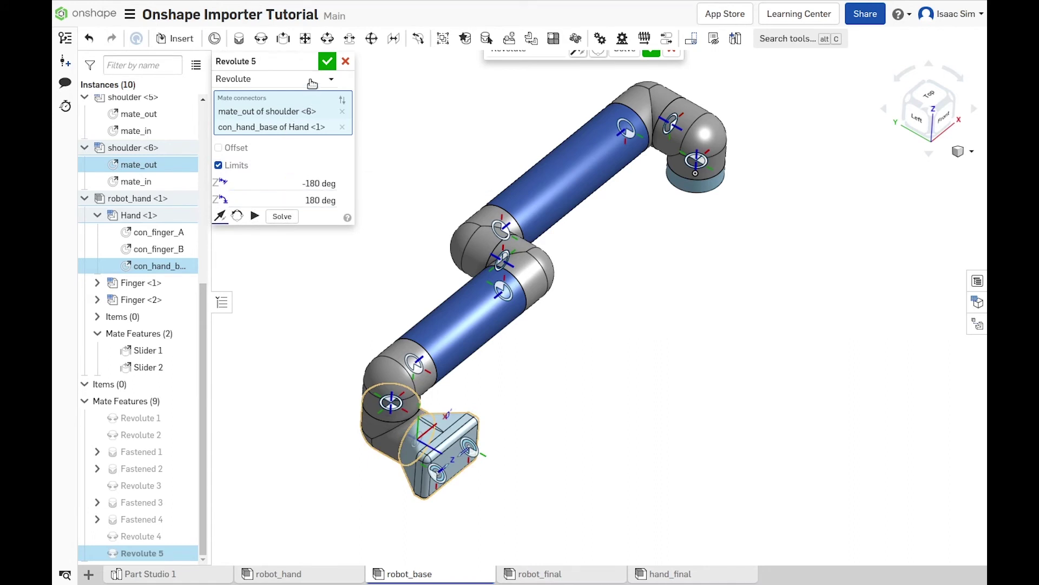
pyautogui.click(328, 63)
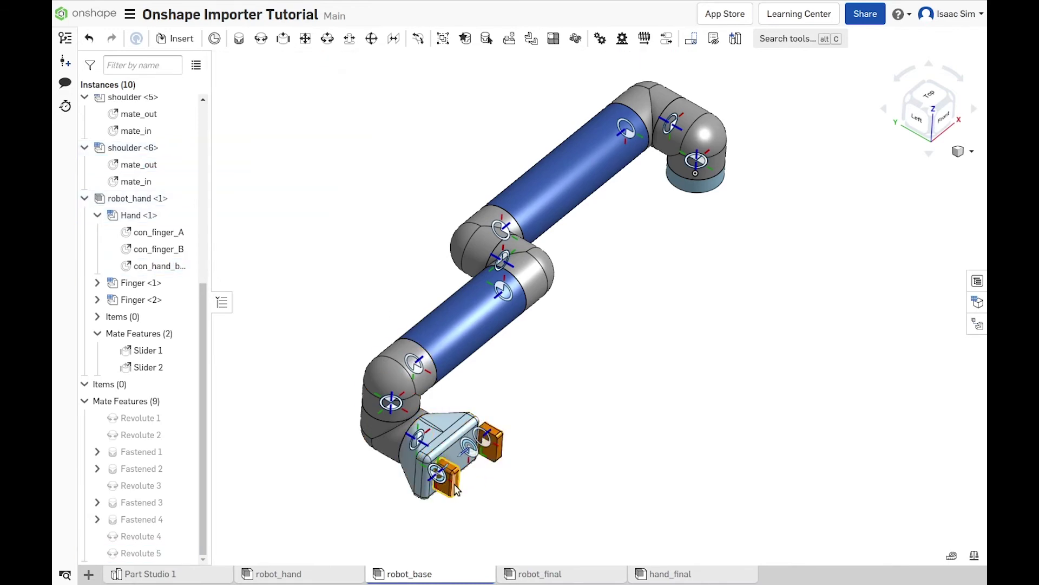
# Change Slider 2's finger offset from 3.5 cm to 0, then return to an isometric view.
pyautogui.scroll(-2, 524, 463)
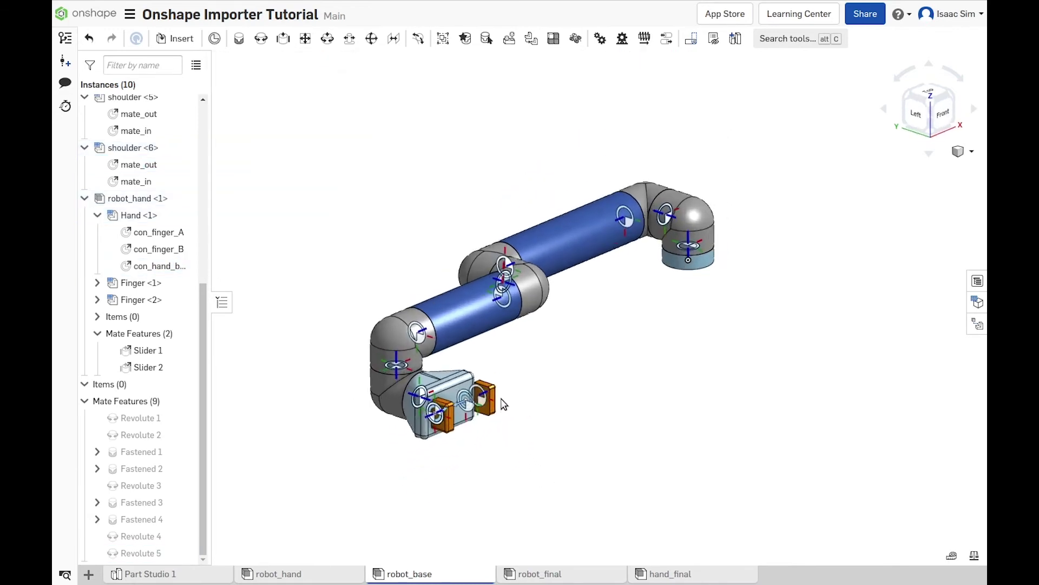
pyautogui.scroll(5, 501, 399)
pyautogui.click(437, 396)
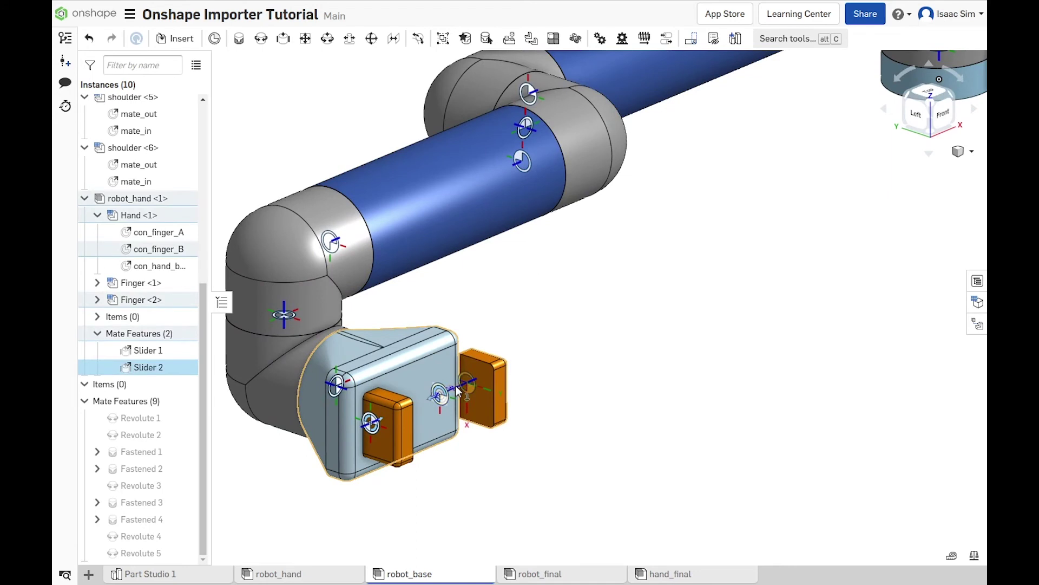
pyautogui.click(467, 384)
pyautogui.click(455, 389)
pyautogui.write('0')
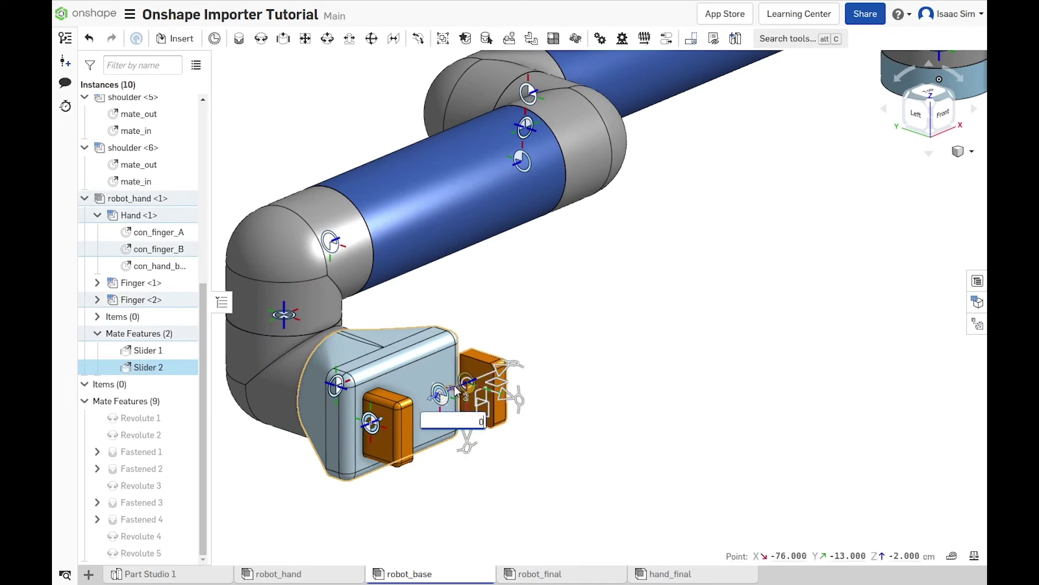
pyautogui.press('Return')
pyautogui.moveTo(330, 422); pyautogui.dragTo(358, 433, button='right')
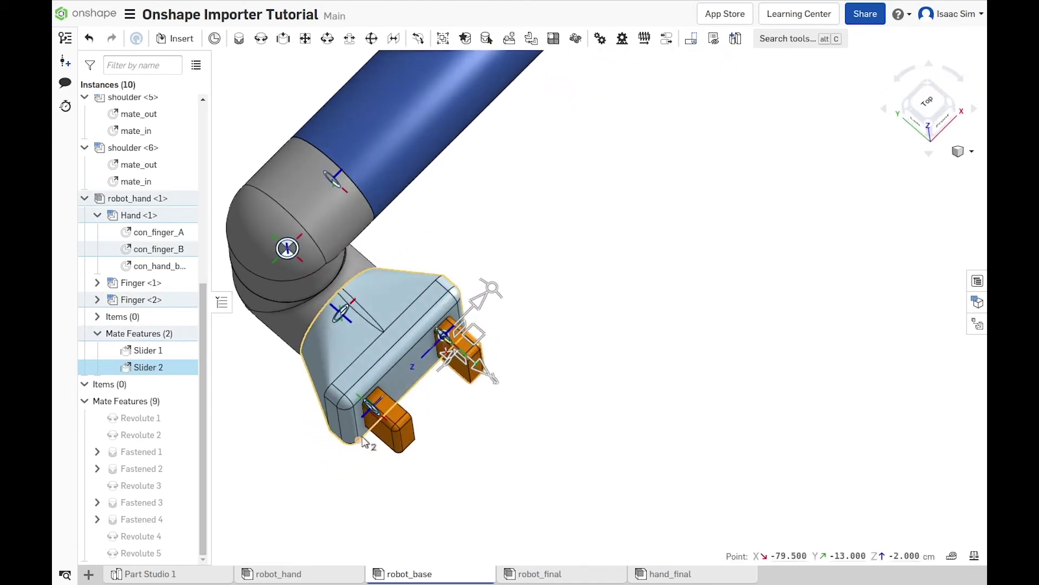
pyautogui.moveTo(375, 339); pyautogui.dragTo(369, 342, button='right')
pyautogui.scroll(-5, 369, 340)
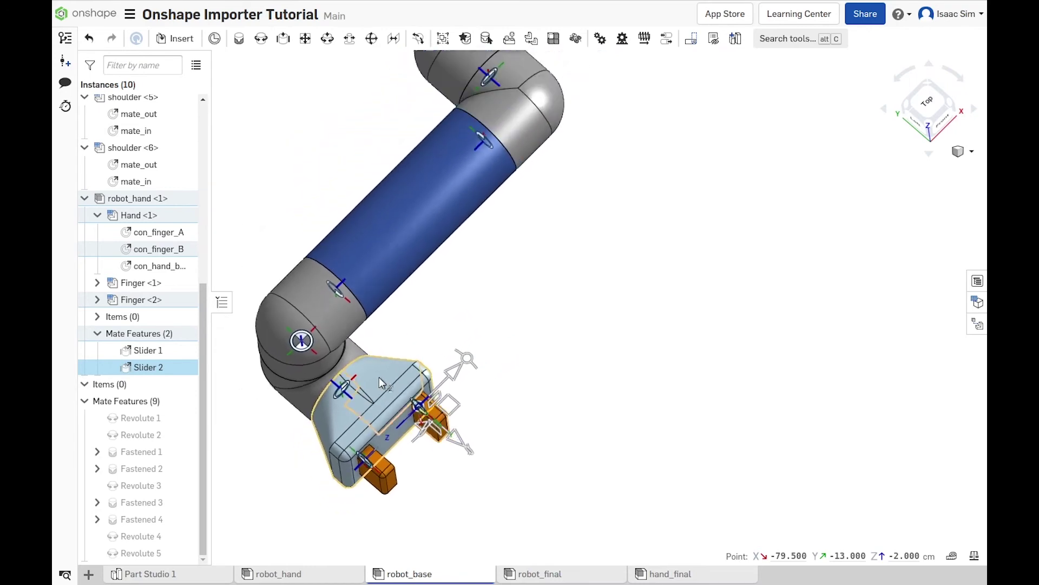
pyautogui.moveTo(360, 376); pyautogui.dragTo(372, 341, button='right')
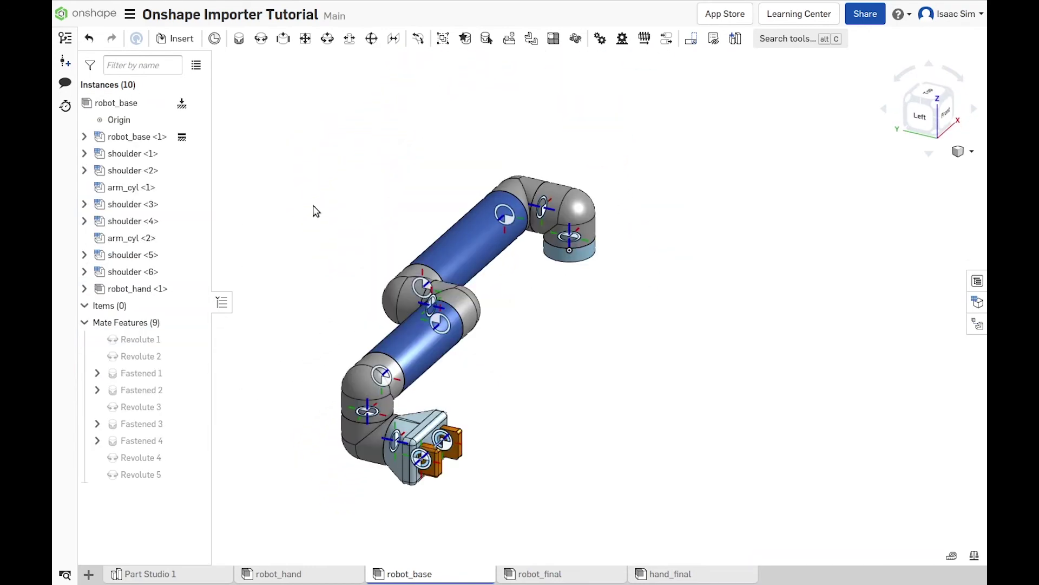
# Group shoulder <3>, arm_cyl <1> and shoulder <2> into a group named upper_arm.
pyautogui.click(146, 206)
pyautogui.click(141, 187)
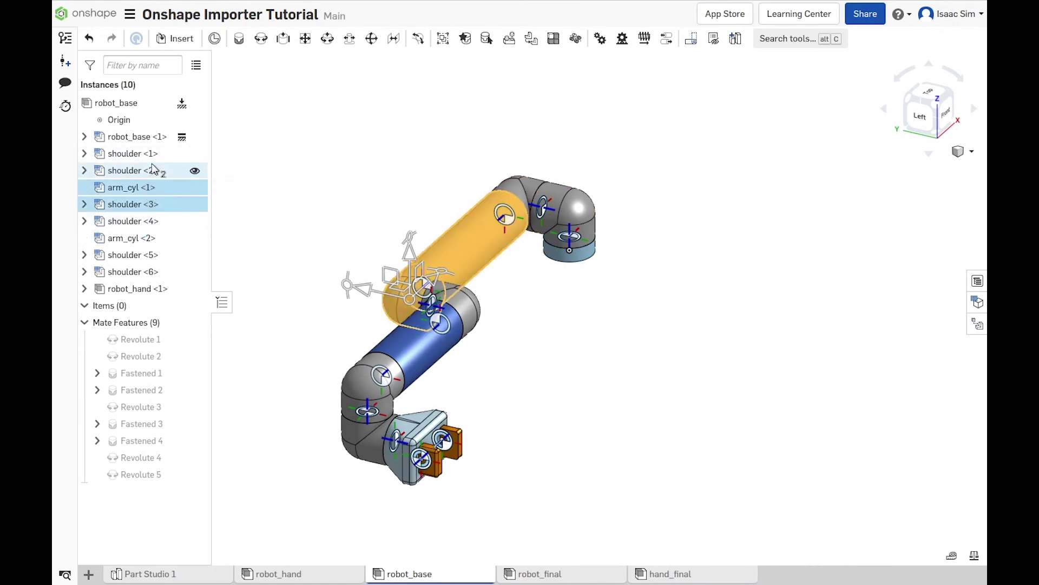
pyautogui.click(153, 169)
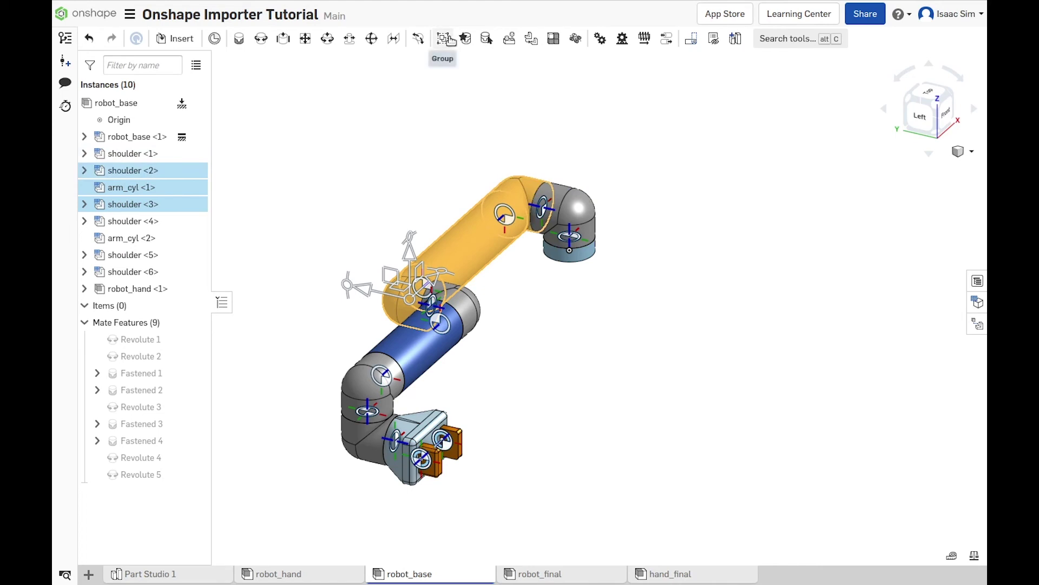
pyautogui.click(448, 39)
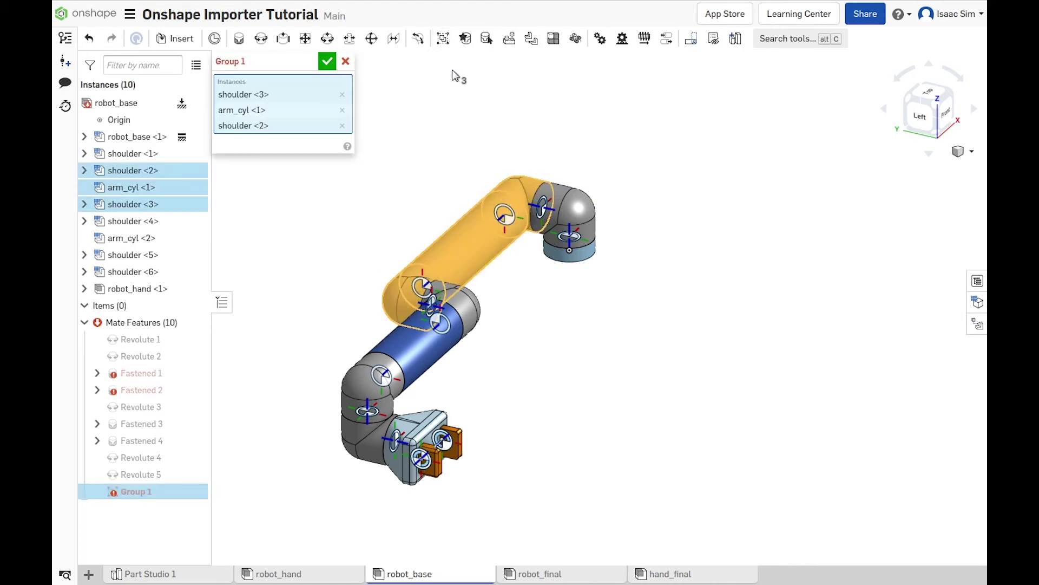
pyautogui.click(310, 63)
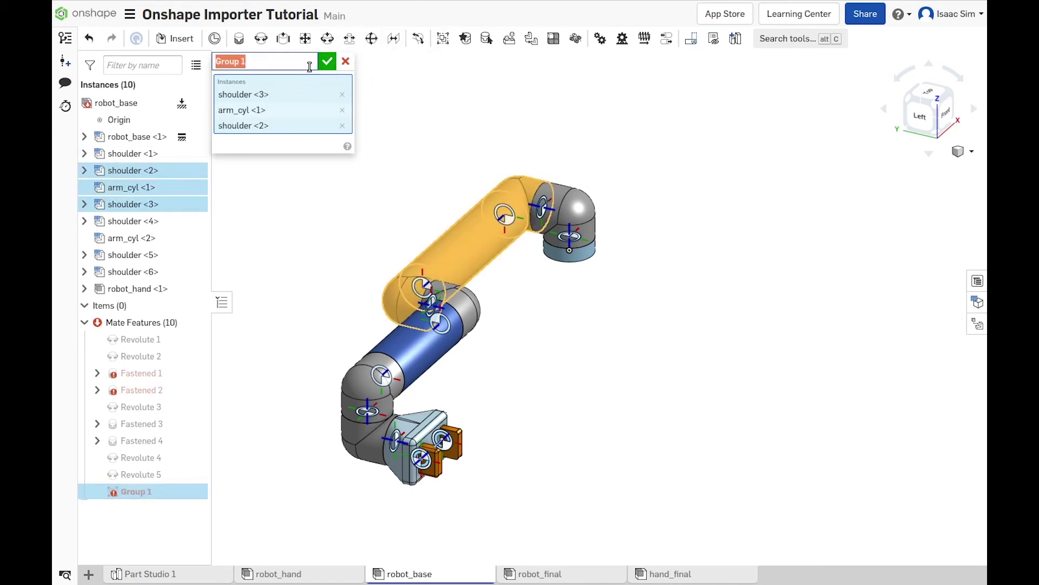
pyautogui.write('upper_arm')
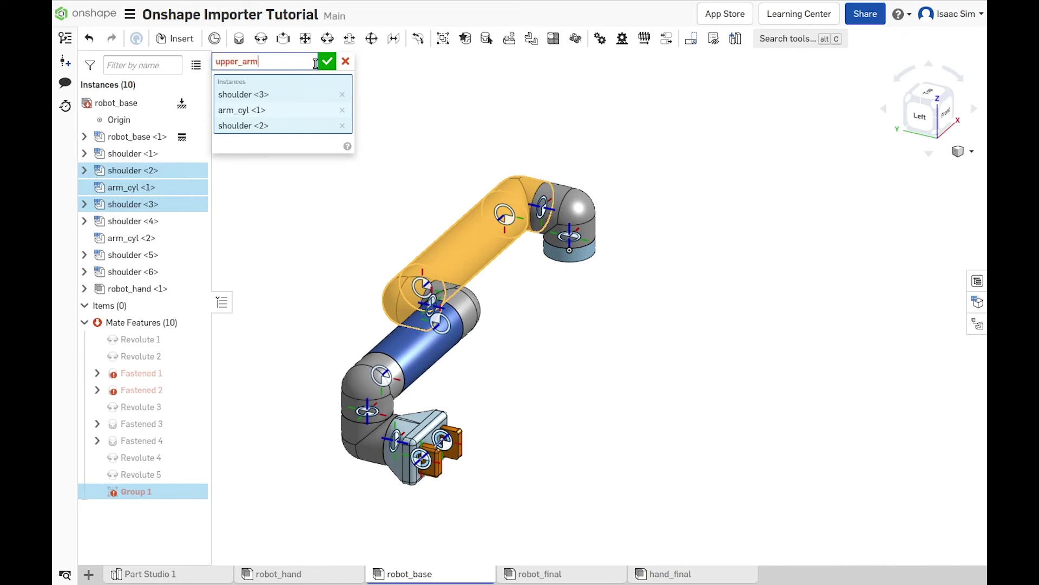
pyautogui.click(324, 65)
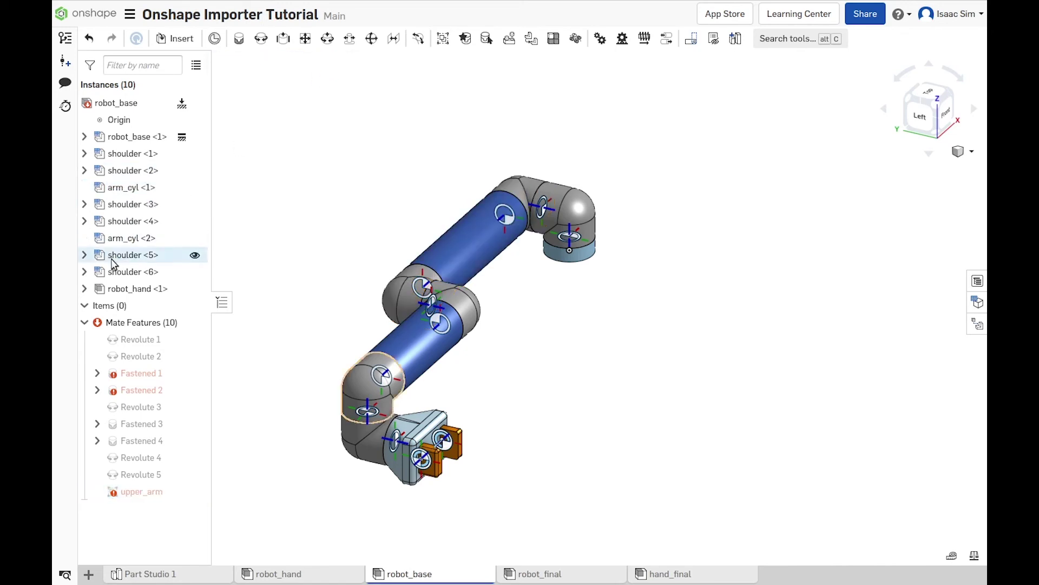
# Group shoulder <4>, arm_cyl <2> and shoulder <5>, naming the group forearm.
pyautogui.click(130, 220)
pyautogui.click(130, 238)
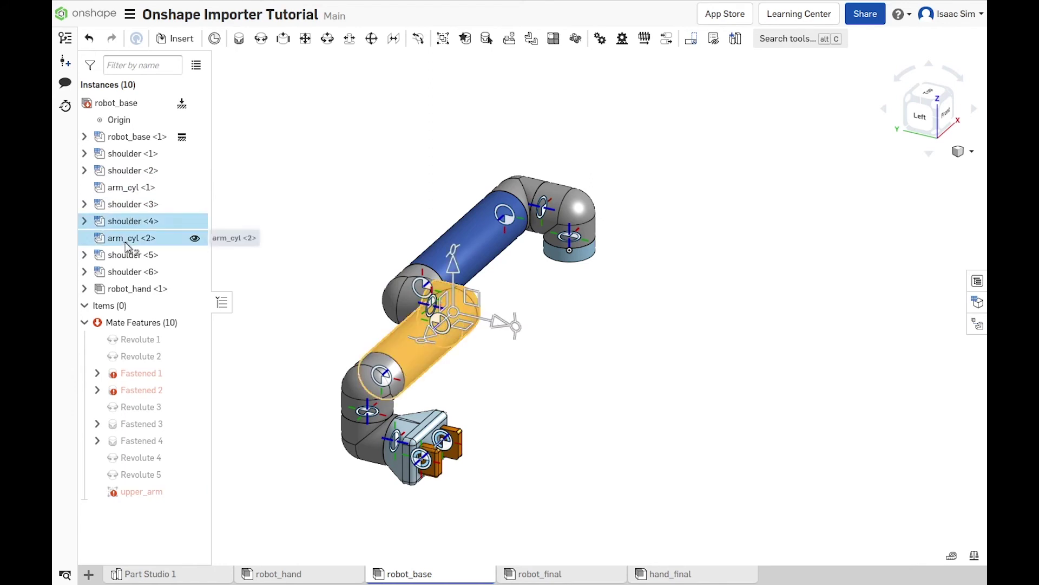
pyautogui.click(130, 255)
pyautogui.click(443, 39)
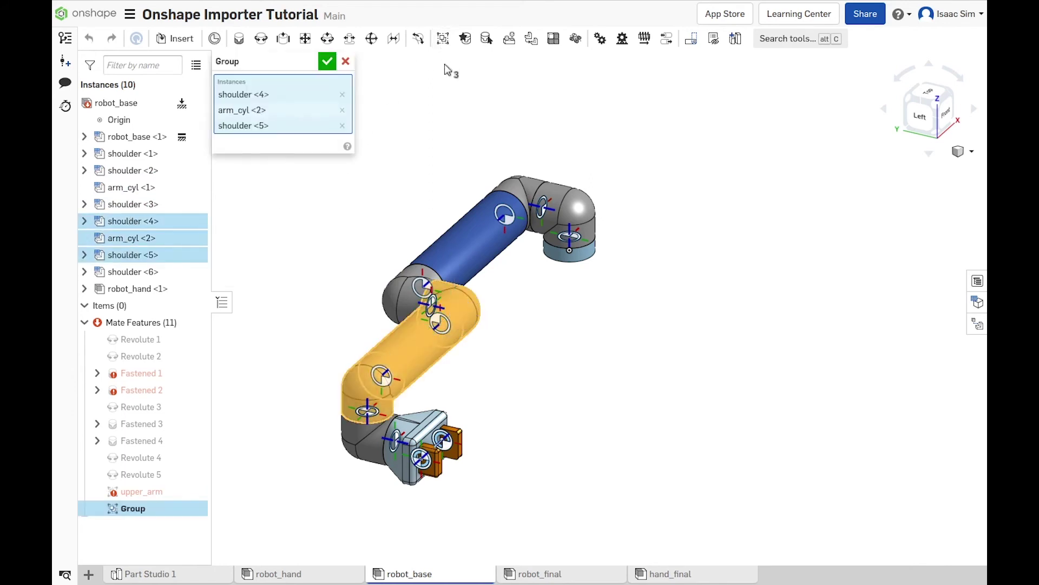
pyautogui.click(314, 57)
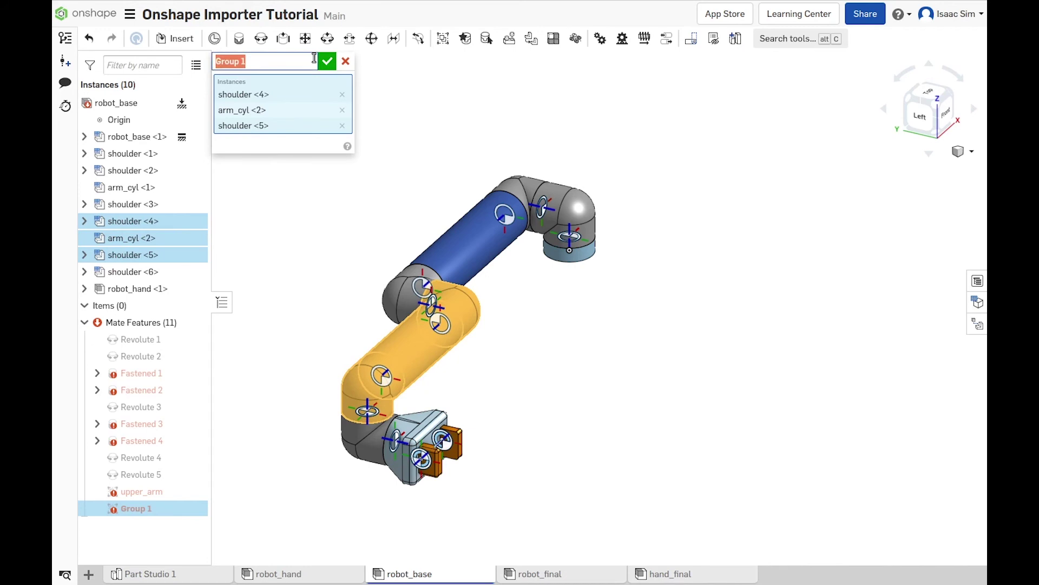
pyautogui.write('forearm')
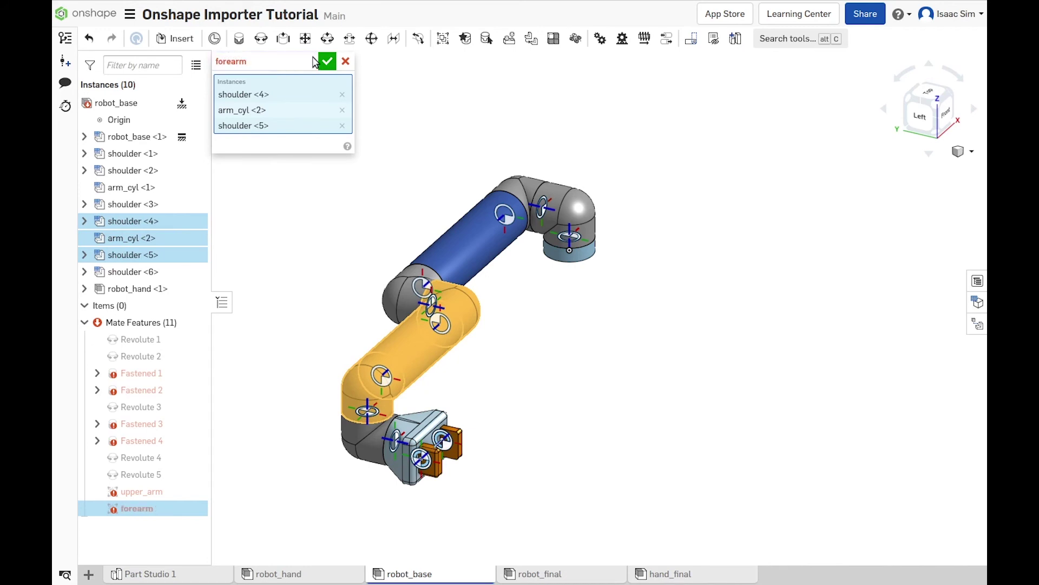
# Confirm the forearm group, then suppress mates Fastened 1 through Fastened 4.
pyautogui.click(329, 62)
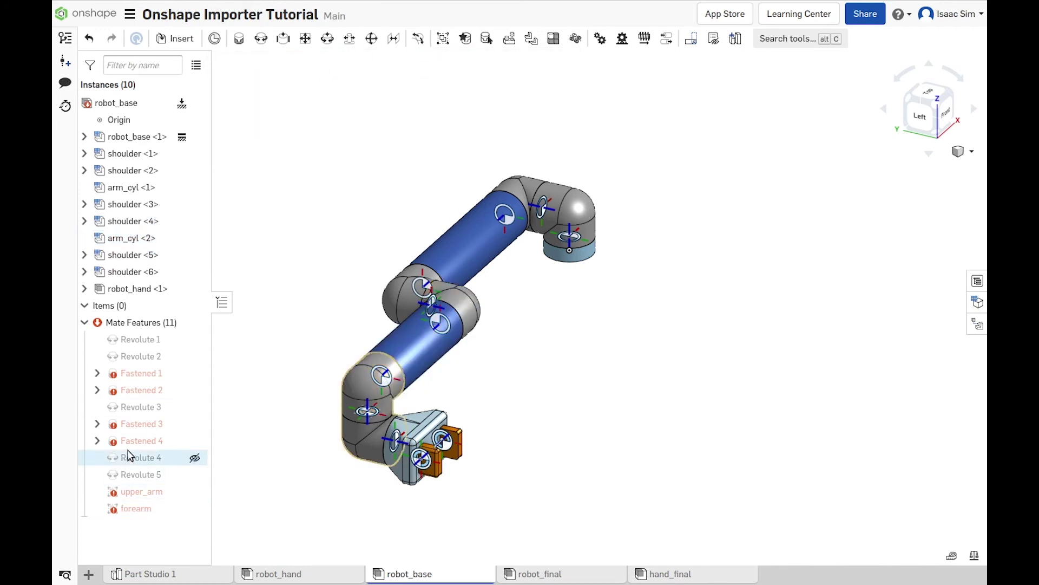
pyautogui.click(151, 374)
pyautogui.rightClick(158, 394)
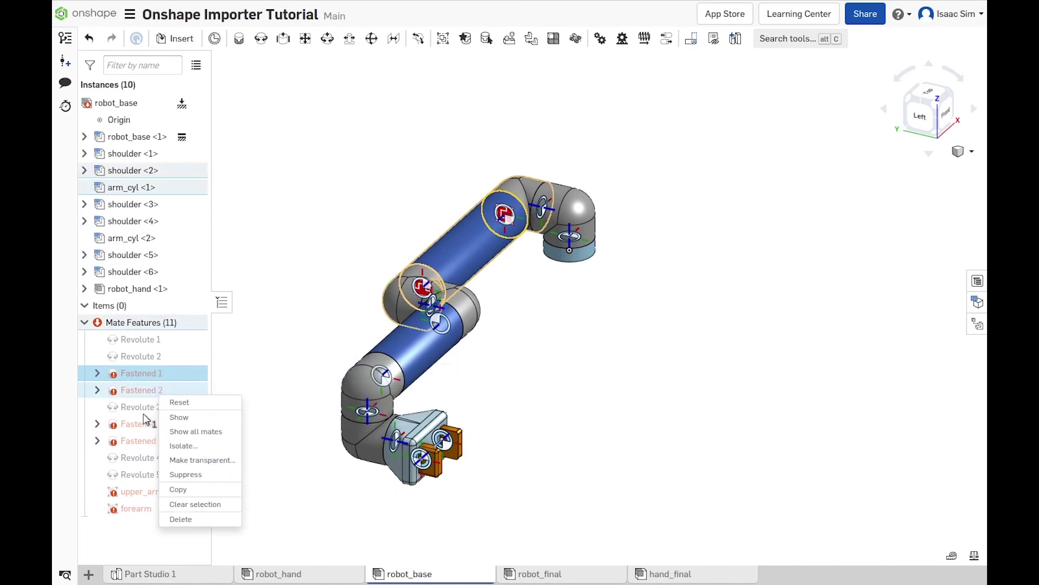
pyautogui.click(139, 393)
pyautogui.click(140, 424)
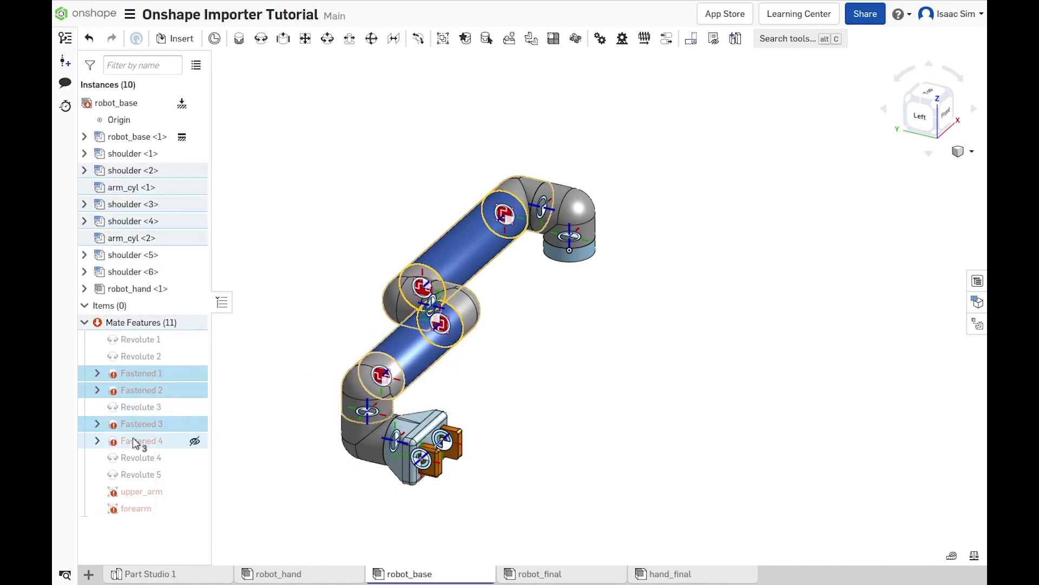
pyautogui.click(136, 441)
pyautogui.rightClick(135, 440)
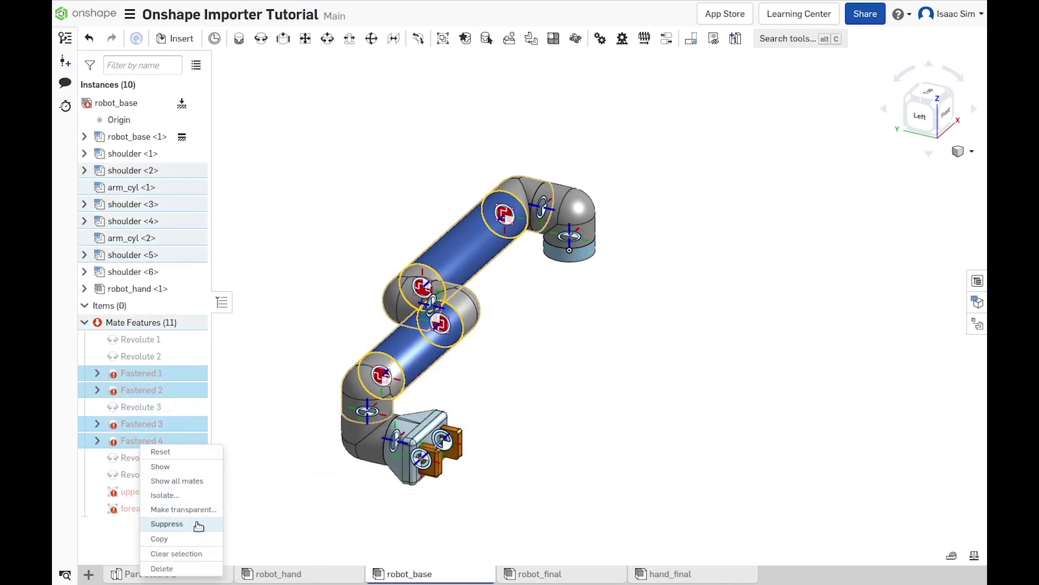
pyautogui.click(196, 523)
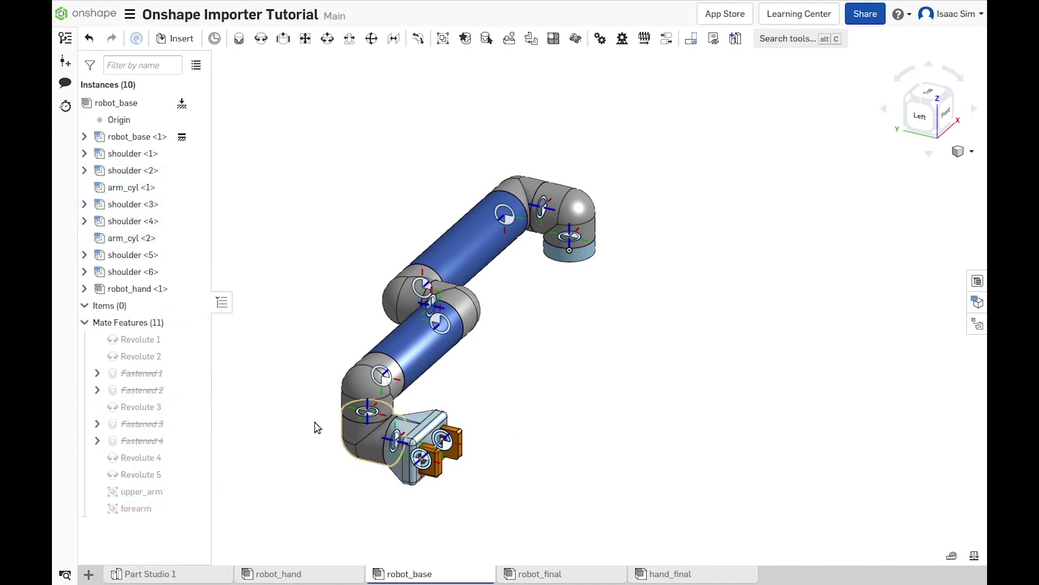